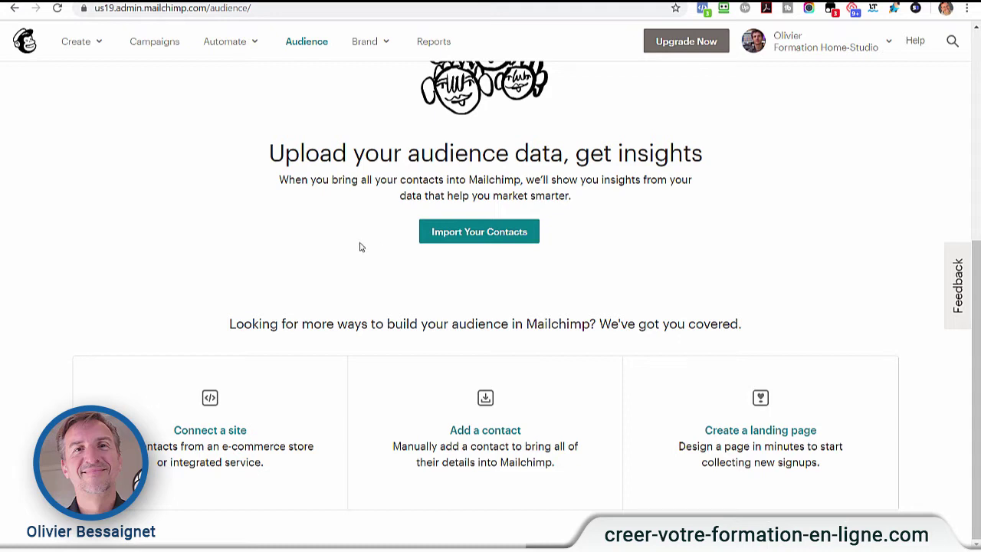
- Go from the audience page to Campaigns and bring up the Create Campaign type chooser
scroll(361, 247, "up", 5)
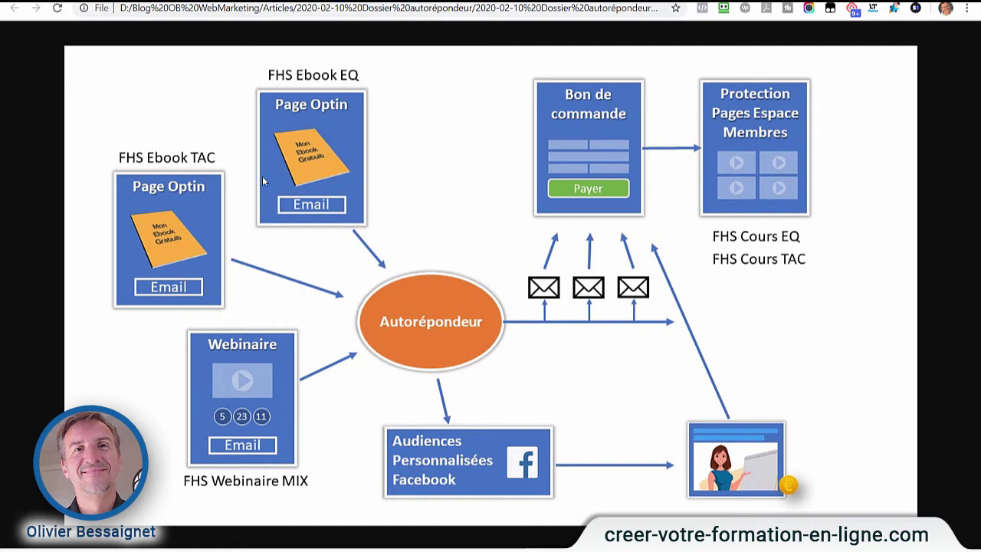
left_click(644, 2)
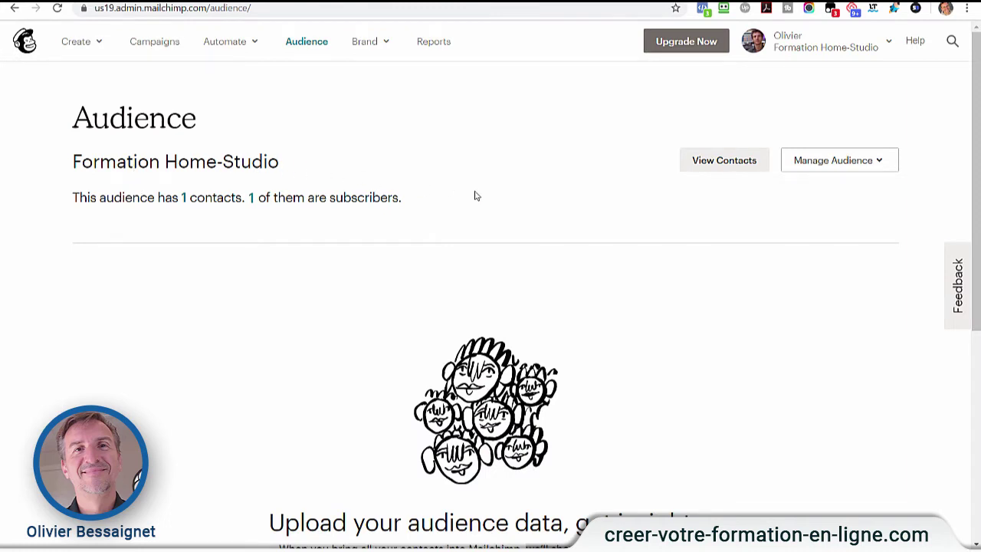
left_click(838, 168)
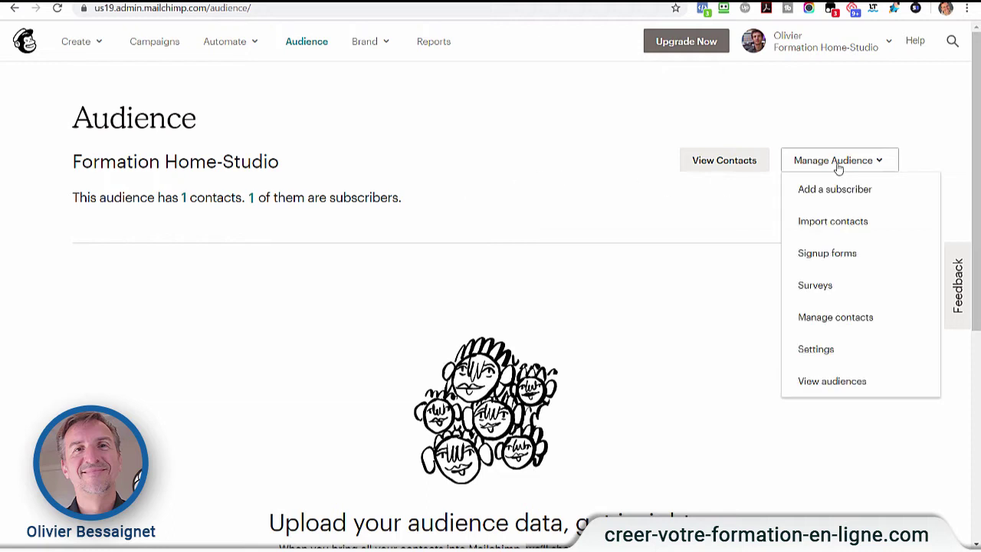
left_click(154, 41)
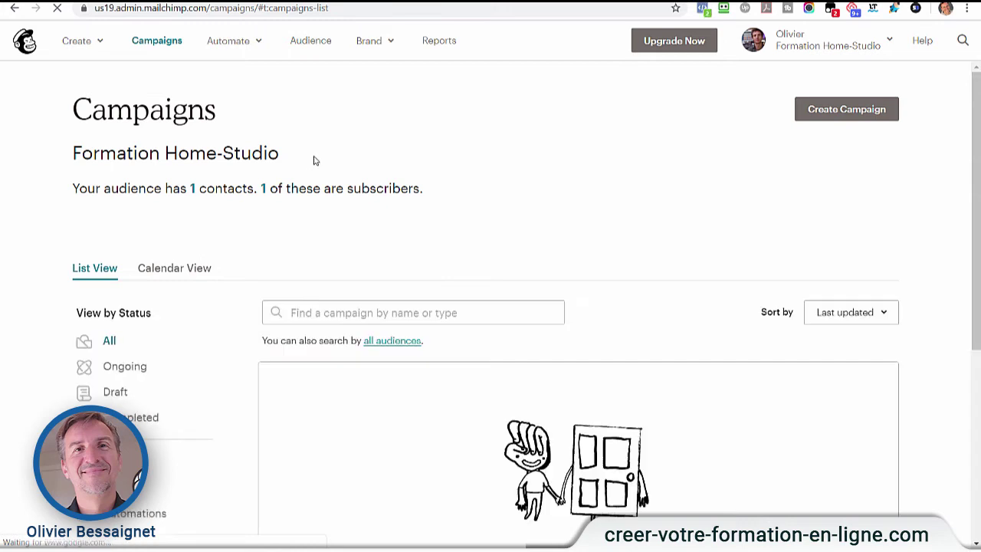
left_click(846, 115)
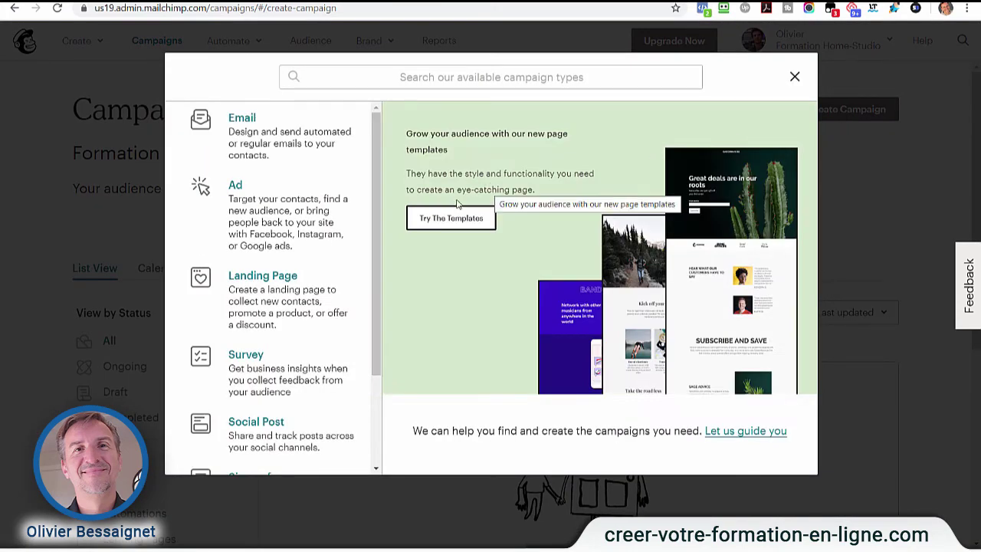
- Pick Email, paste 'Nouvel Ebook Equaliseurs à télécharger gratuitement...' as the name, and begin the draft
left_click(246, 127)
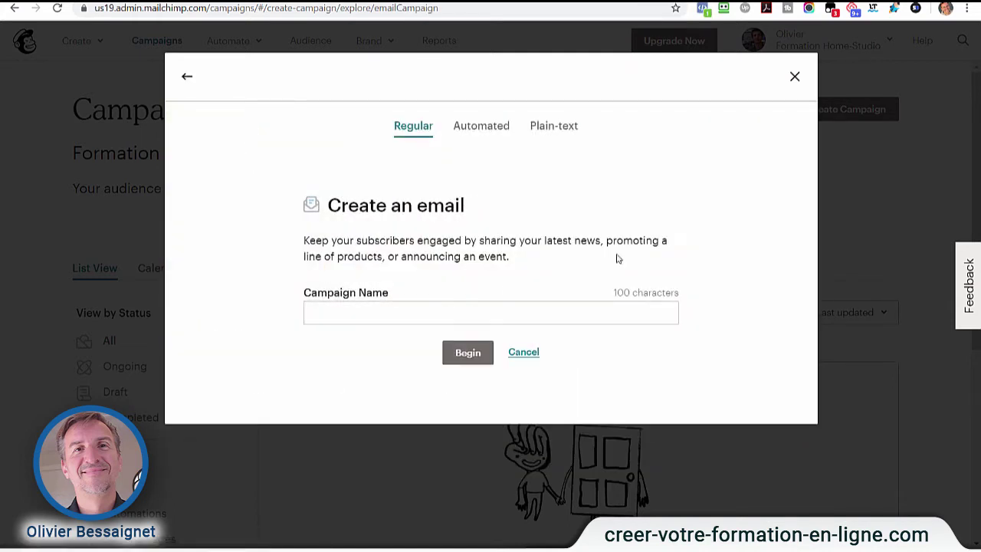
left_click(359, 312)
type("Nouvel Ebook Equaliseurs à télécharger gratuitement...")
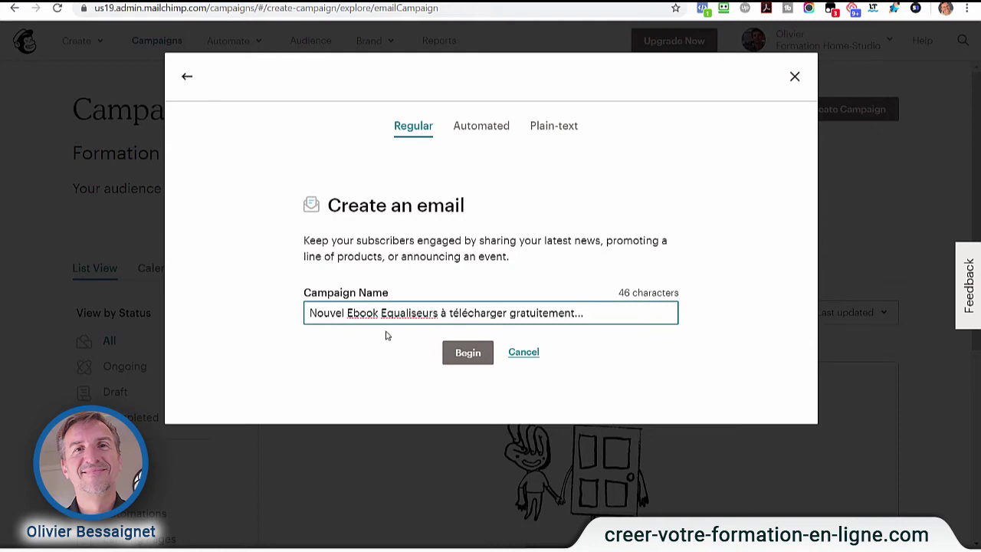
left_click(468, 354)
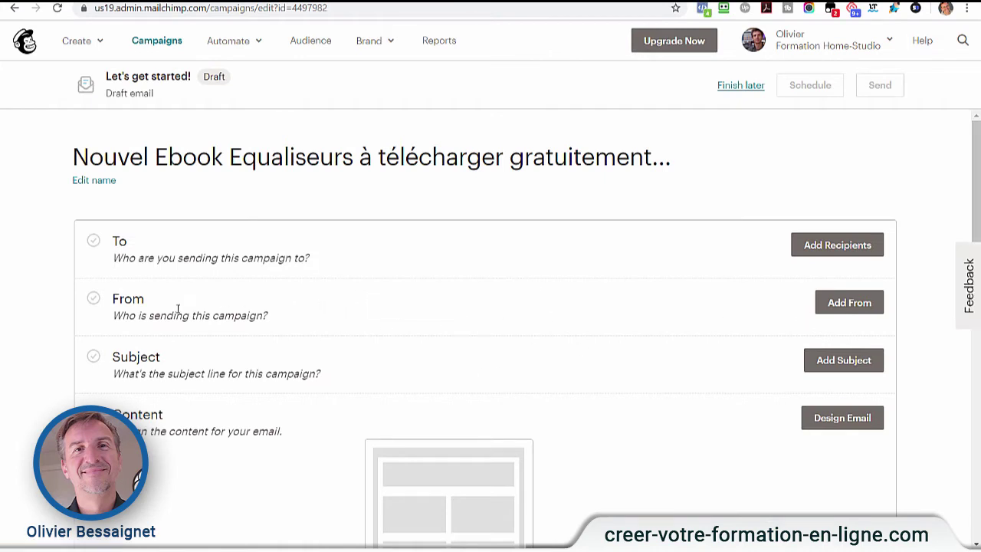
- Fill the From section with the sender's name and e-mail address and save it
left_click_drag(129, 316, 221, 315)
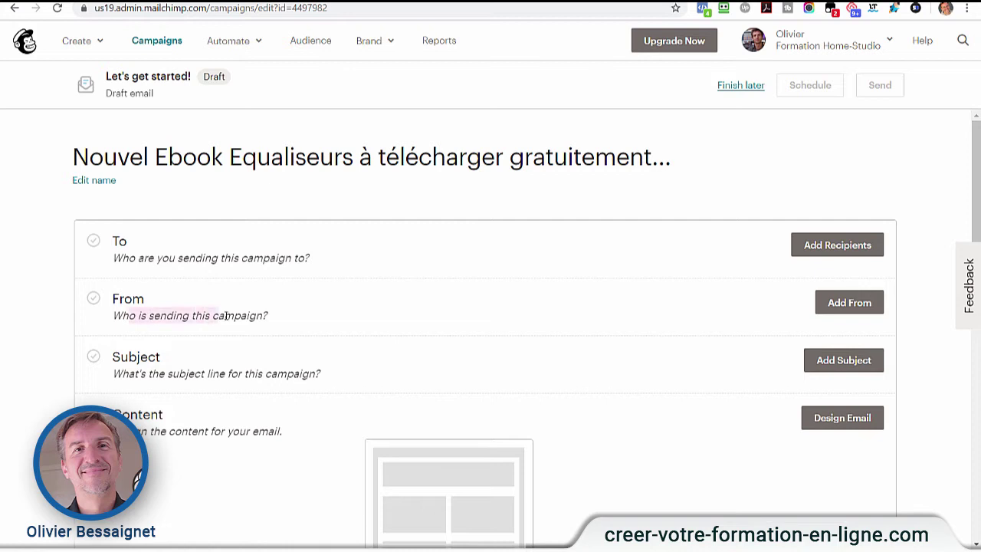
left_click(852, 304)
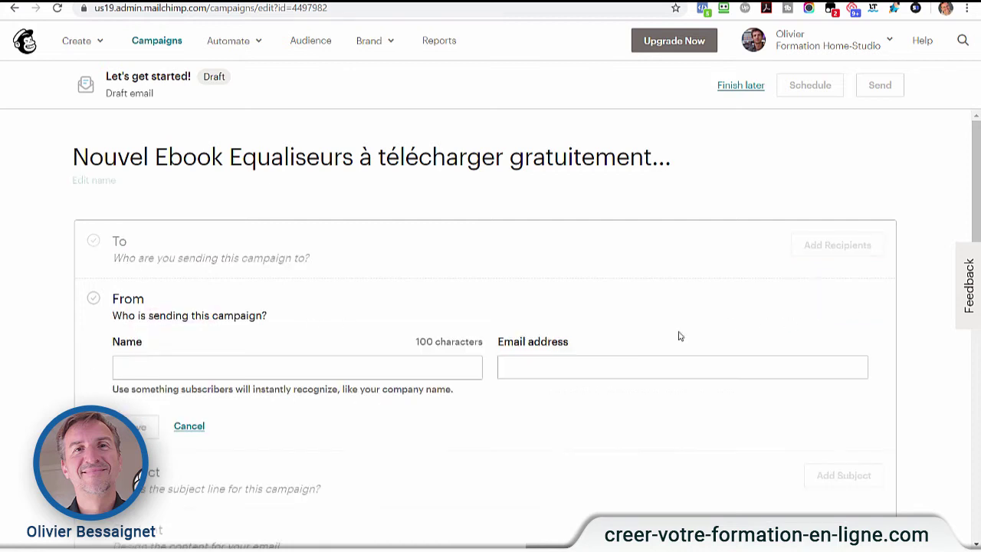
left_click(172, 371)
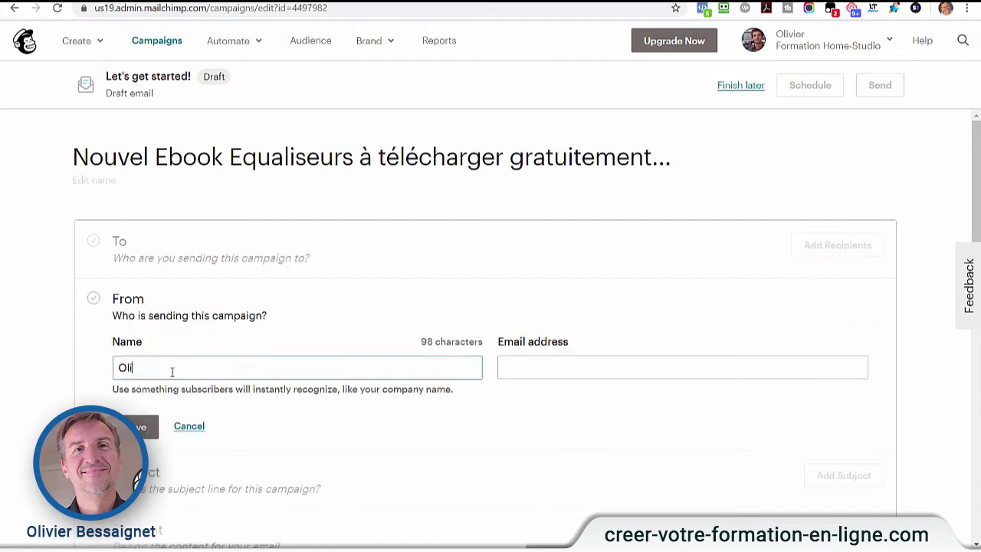
key("Tab")
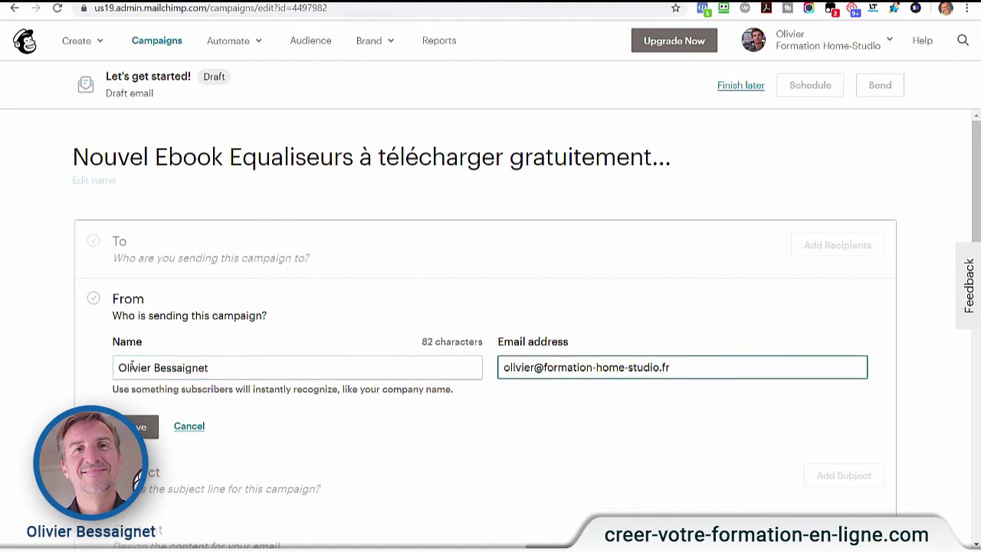
left_click(142, 426)
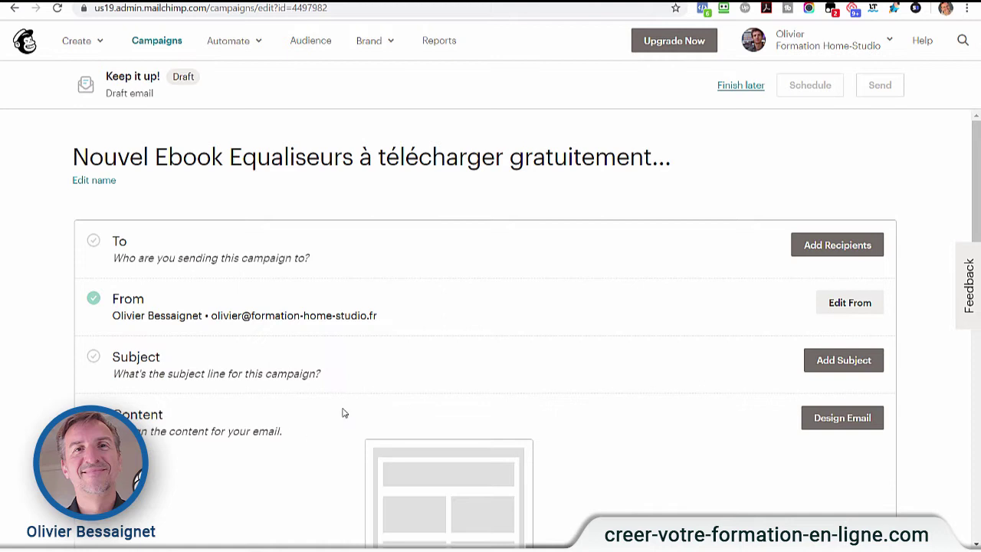
- Paste and save the subject 'Nouvel Ebook Equaliseurs à télécharger gratuitement...', then proceed to Design Email
left_click(822, 368)
left_click(253, 442)
scroll(475, 384, "down", 2)
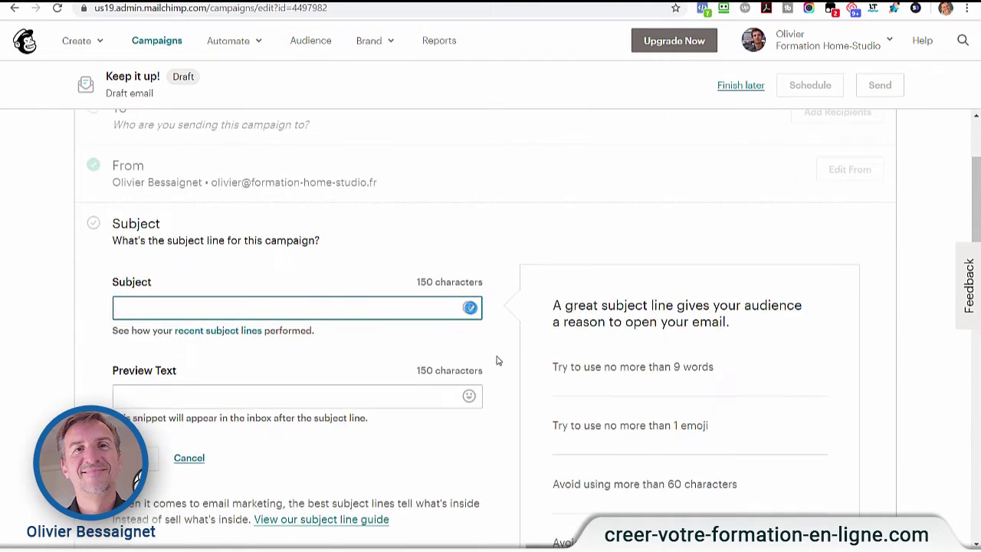
type("Nouvel Ebook Equaliseurs à télécharger gratuitement...")
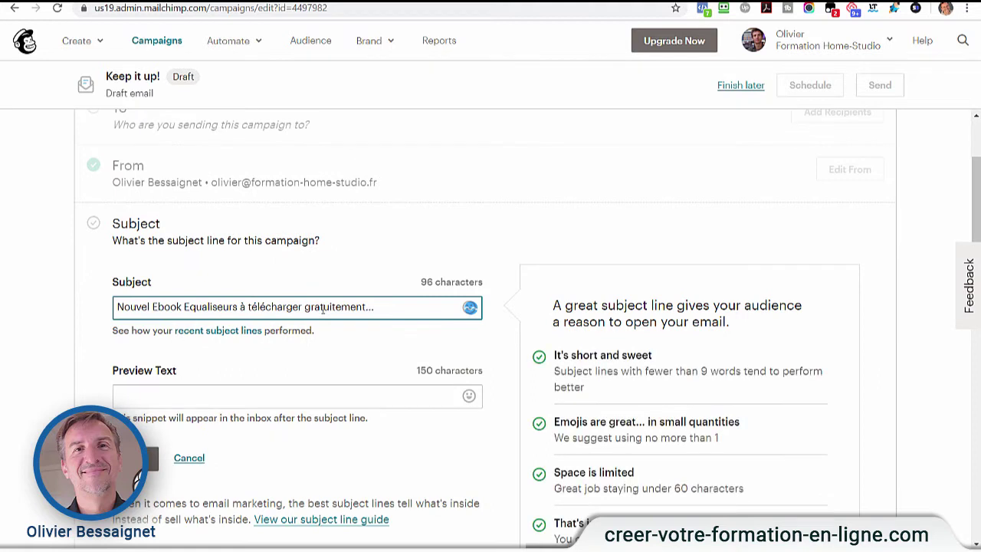
scroll(349, 338, "down", 2)
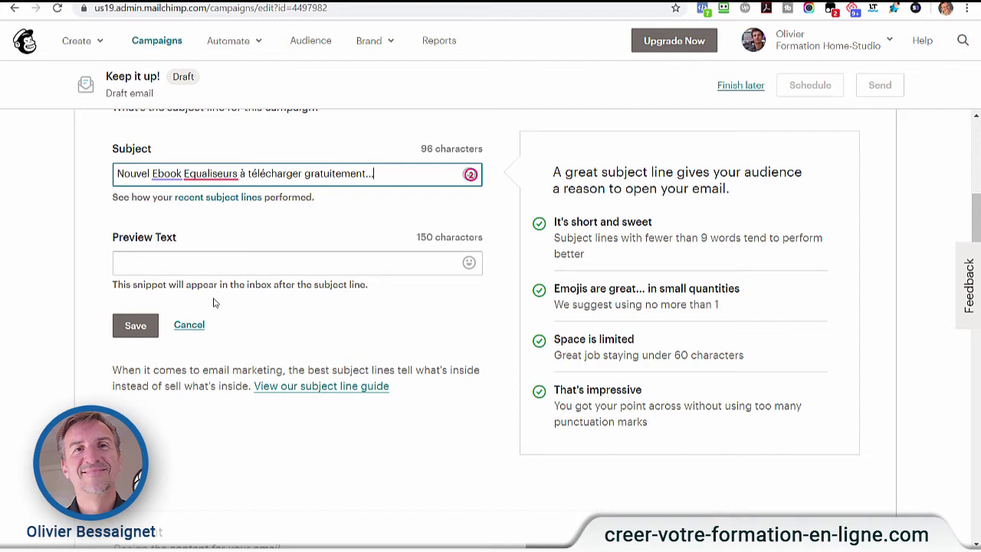
left_click(135, 326)
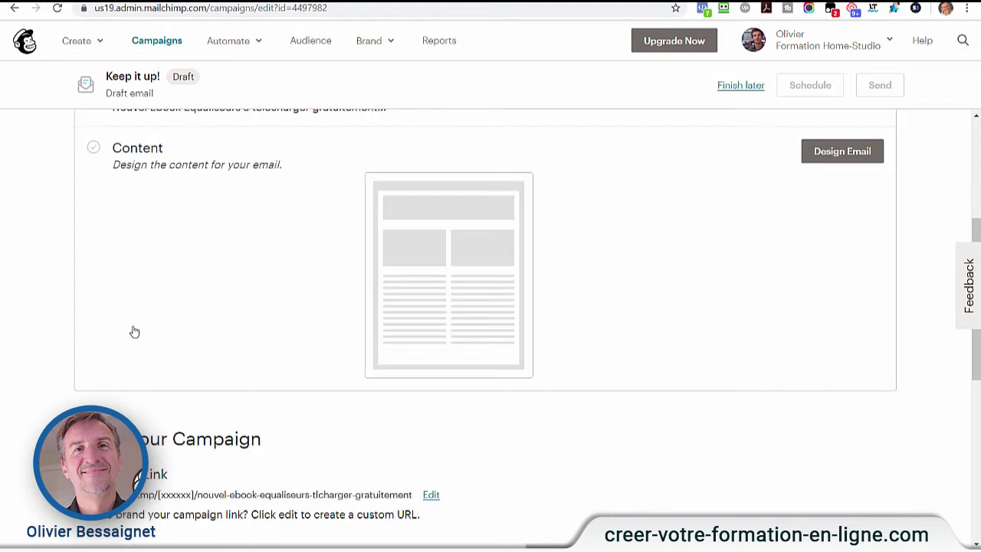
left_click(837, 157)
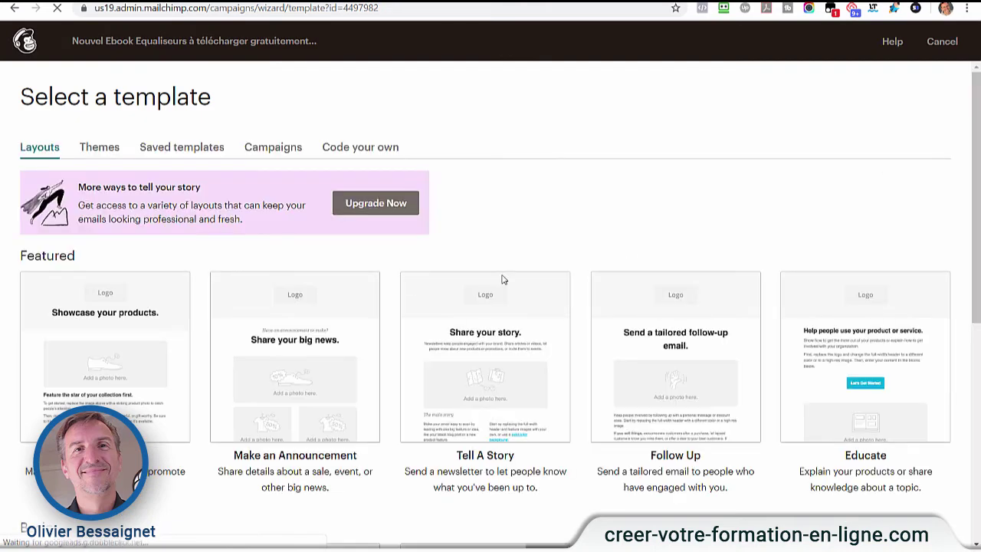
- Choose the 1 Column template from the Basic layouts
scroll(392, 299, "down", 2)
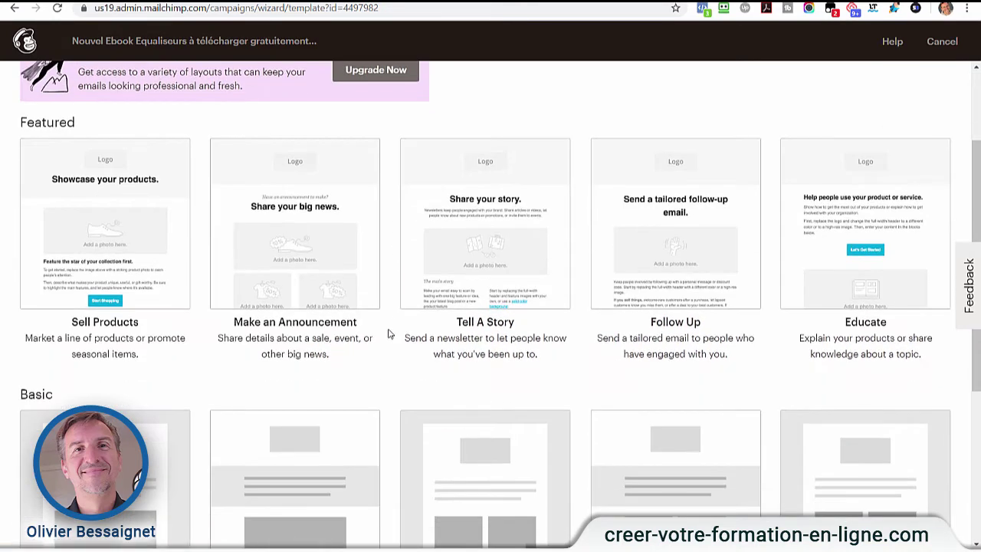
scroll(384, 357, "up", 1)
scroll(394, 368, "down", 4)
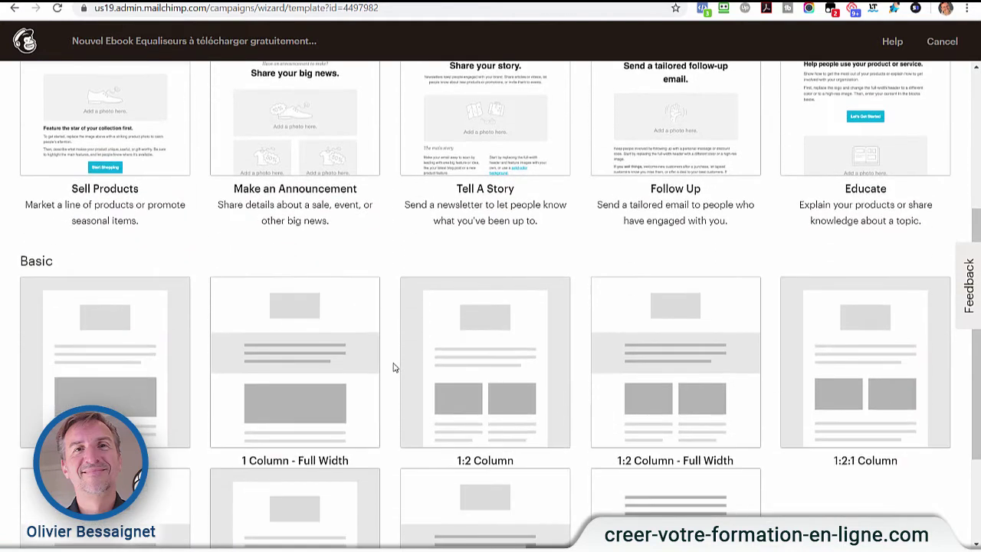
left_click(108, 295)
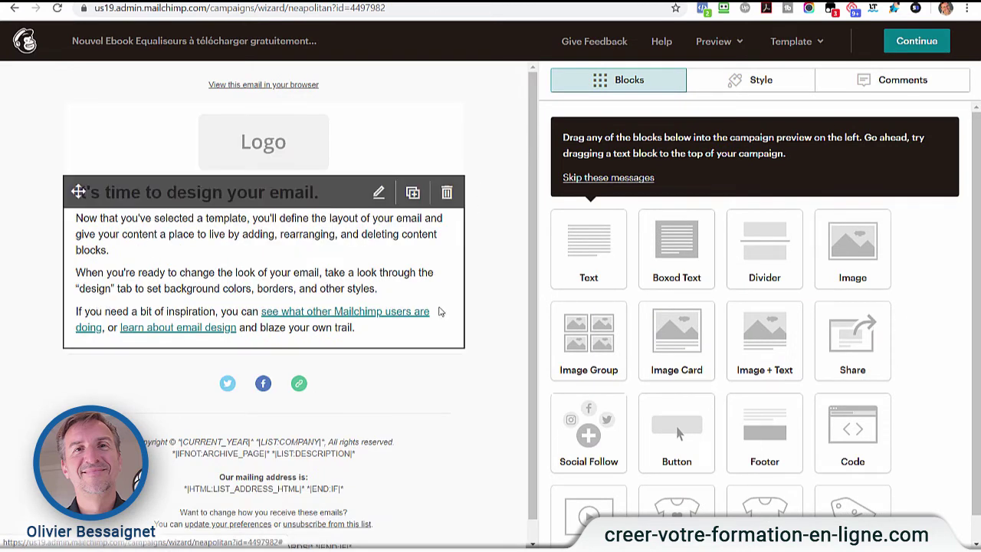
- Put a Text block at the top holding the pasted 'Bonjour,' ebook message with download link
scroll(617, 363, "down", 1)
scroll(618, 362, "up", 1)
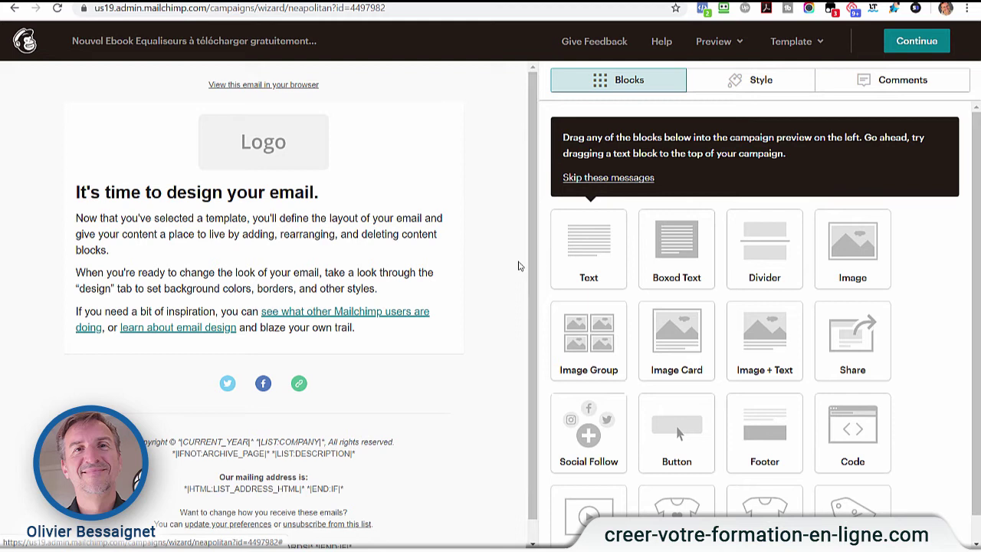
left_click_drag(596, 260, 295, 123)
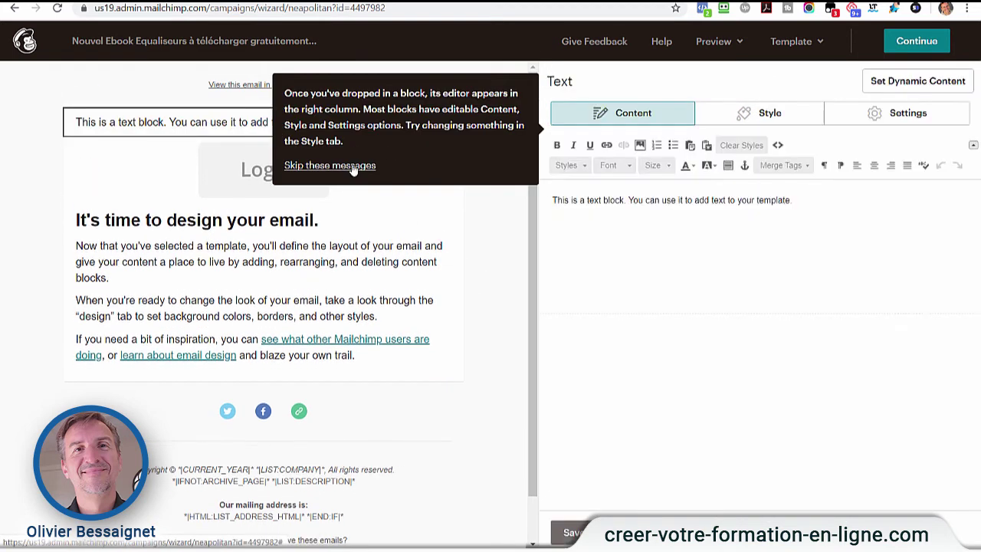
left_click(354, 167)
triple_click(581, 202)
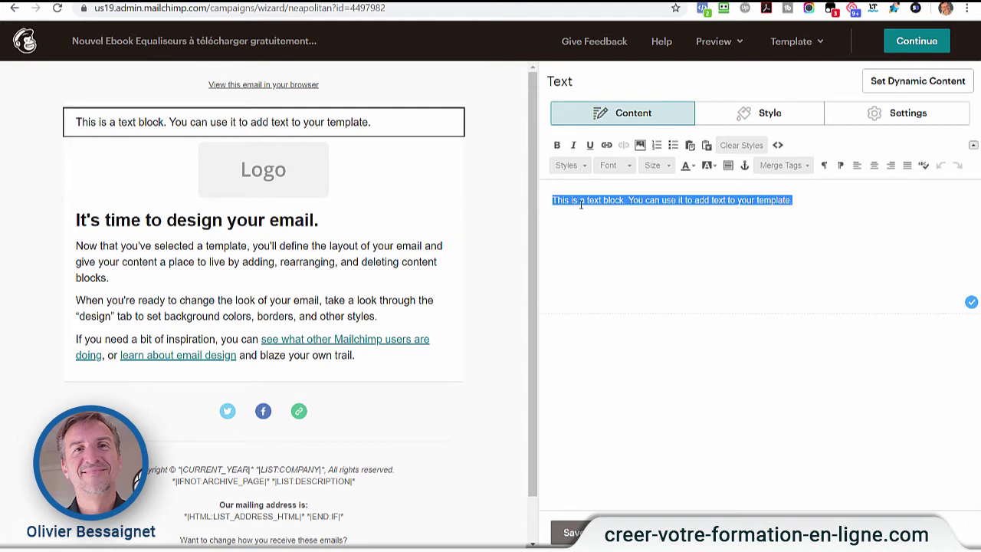
type("Bonjour,  Quand on commence à utiliser les outils d'équalisation, il n'est pas évident de donner le bon dosage. Généralement on augmente les fréquences par-ci par-là au petit bonheur la chance sans trop savoir réellement ce que l'on fait.  Je sais exactement ce qu'il en est car quand j'ai commencé à mixer mes premières productions, j'étais dans le même cas que vous et personnellement, j'aurais bien aimé avoir un petit support pour m'aider au début...  C'est pour cela que je vous ai préparé un livret spécial EQ. Si vous souhaitez régler vos EQs pour obtenir un son pro, je vous recommande vivement la lecture de ce livret : Cliquez ici pour télécharger le guide gratuitement...")
left_click(600, 276)
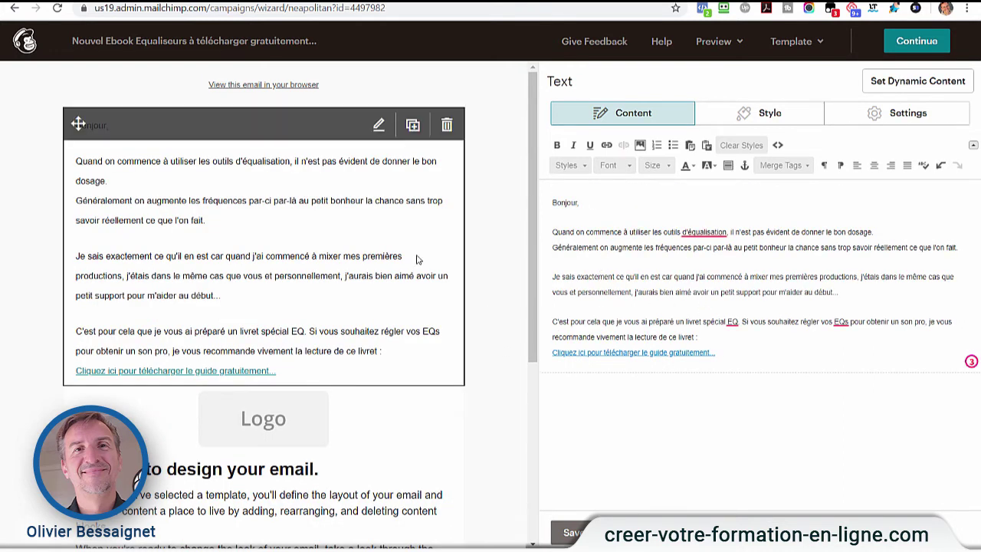
left_click(593, 533)
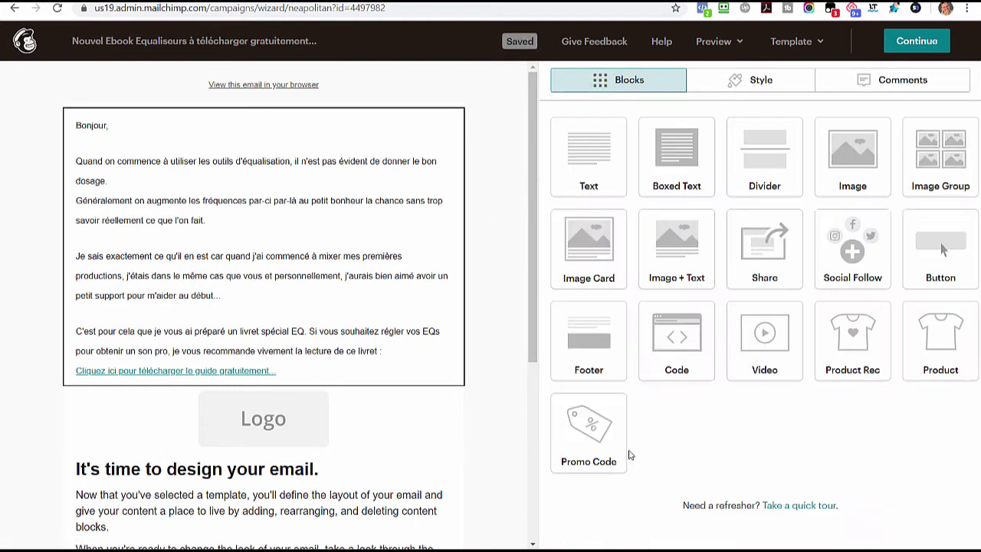
- Add an image block below the text, then upload and insert fhs-ebook_presets-equaliseurs_magazine.png
left_click_drag(847, 165, 234, 391)
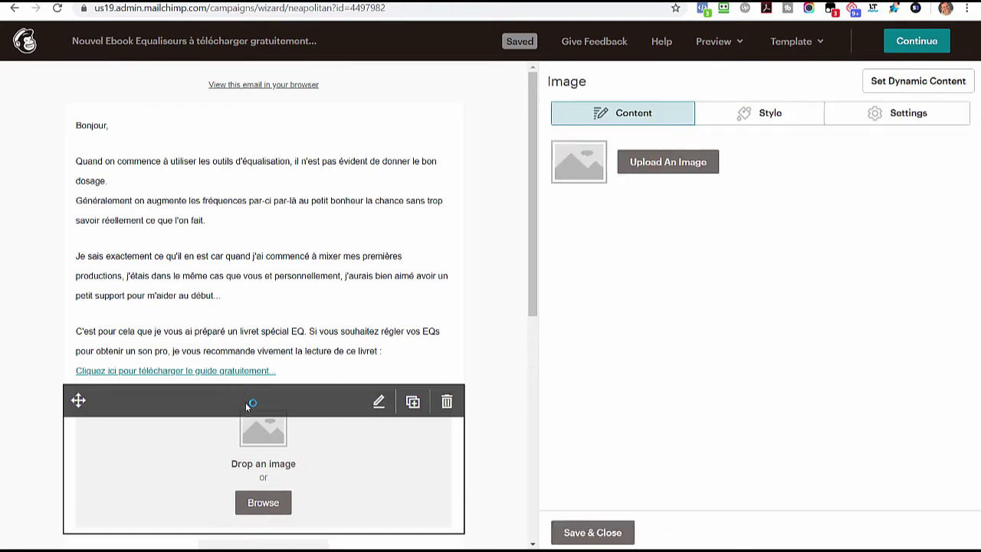
left_click(648, 165)
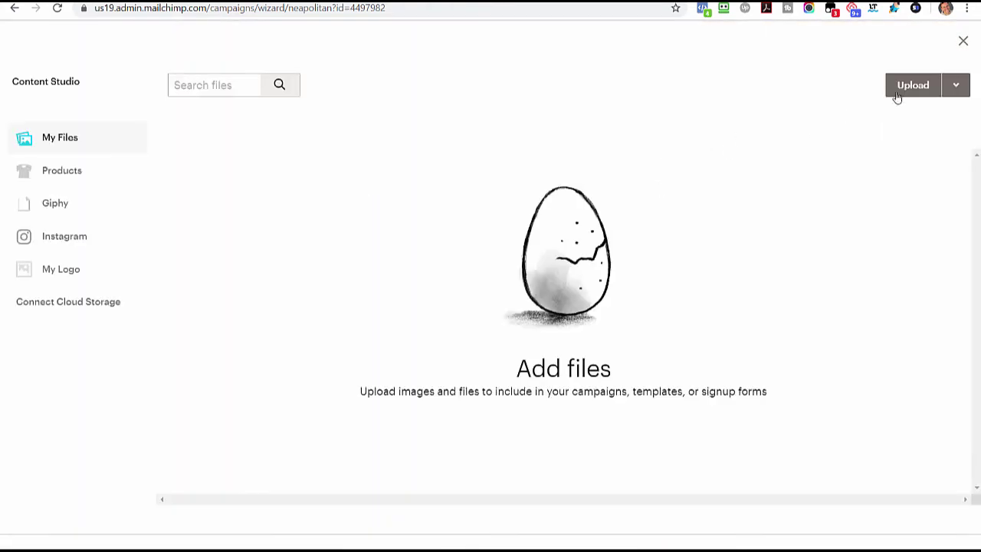
left_click(907, 90)
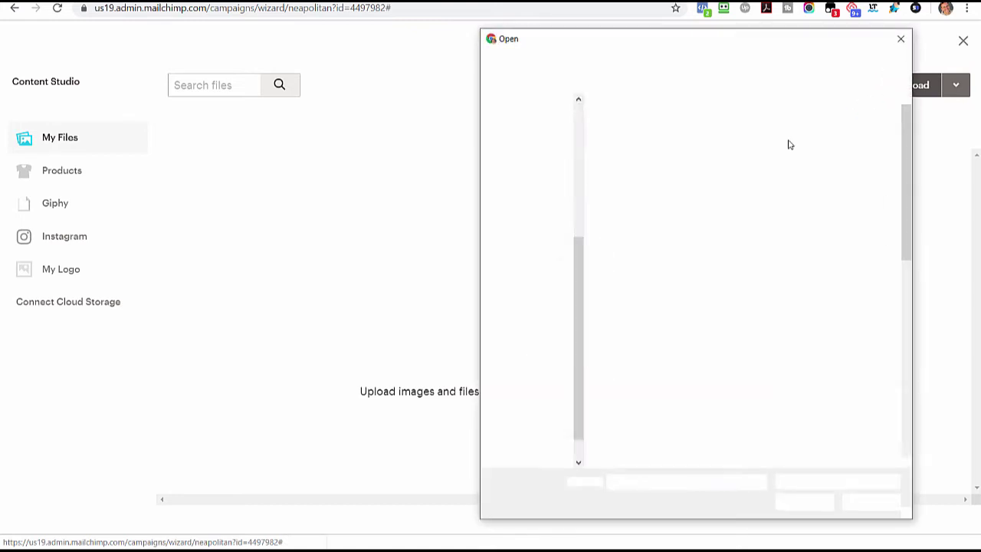
left_click_drag(908, 207, 911, 257)
left_click(833, 305)
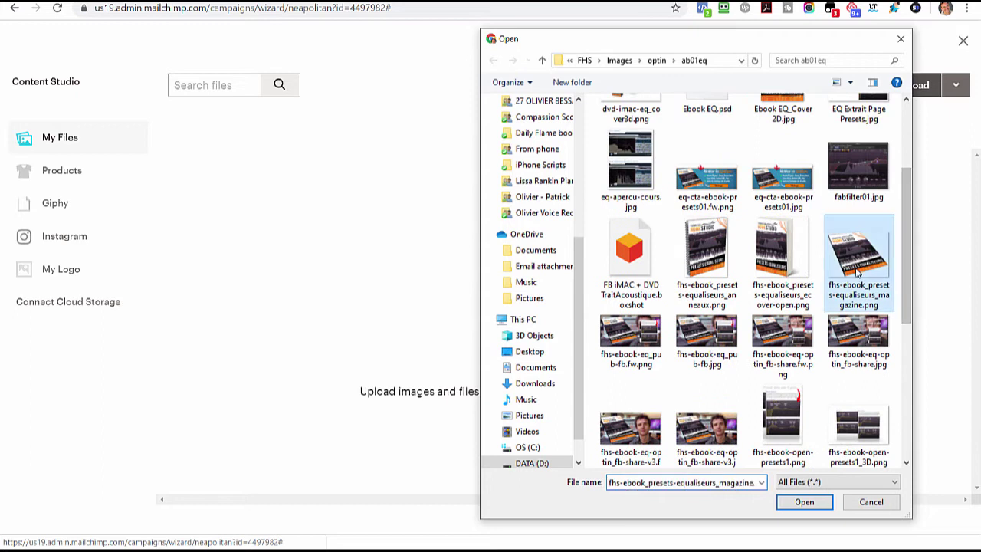
left_click(804, 502)
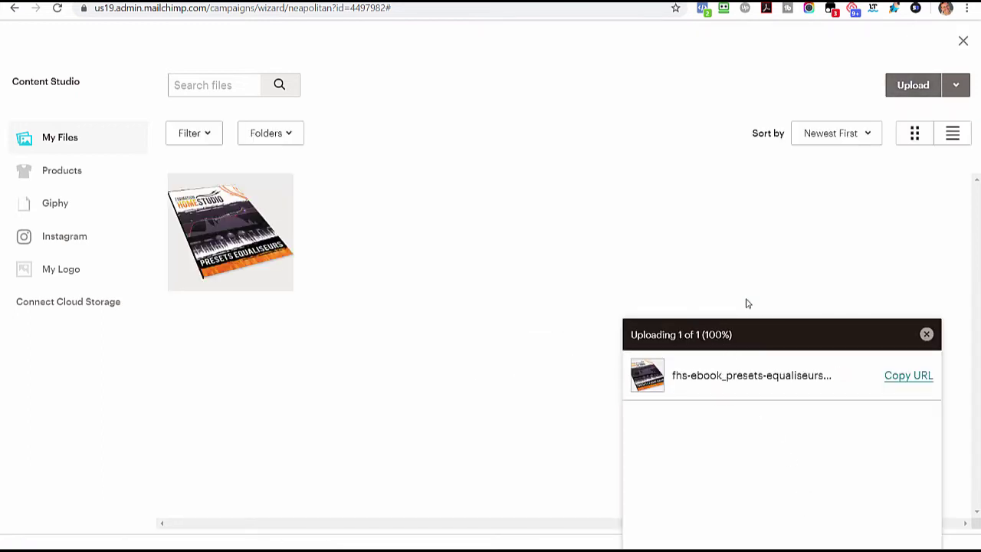
left_click(927, 334)
left_click(241, 230)
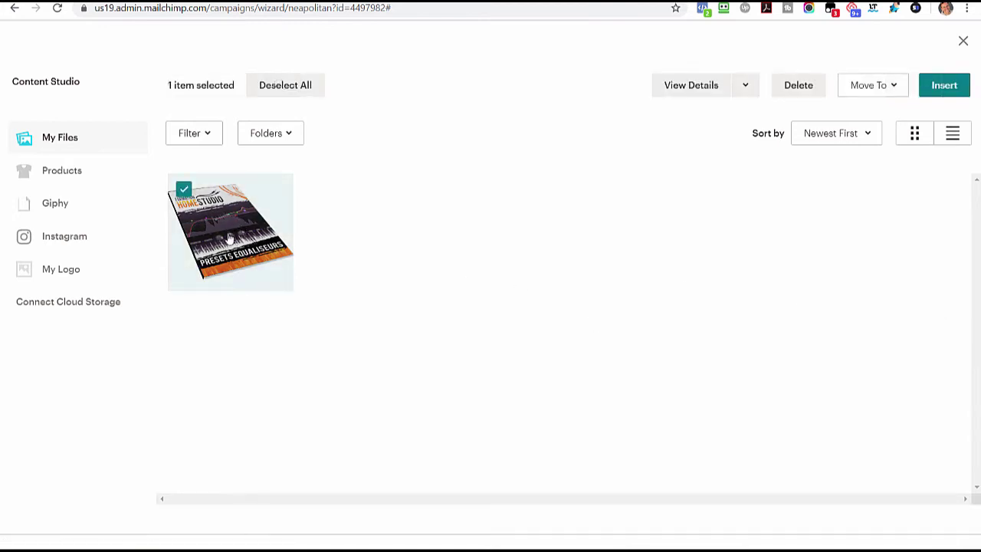
left_click(945, 86)
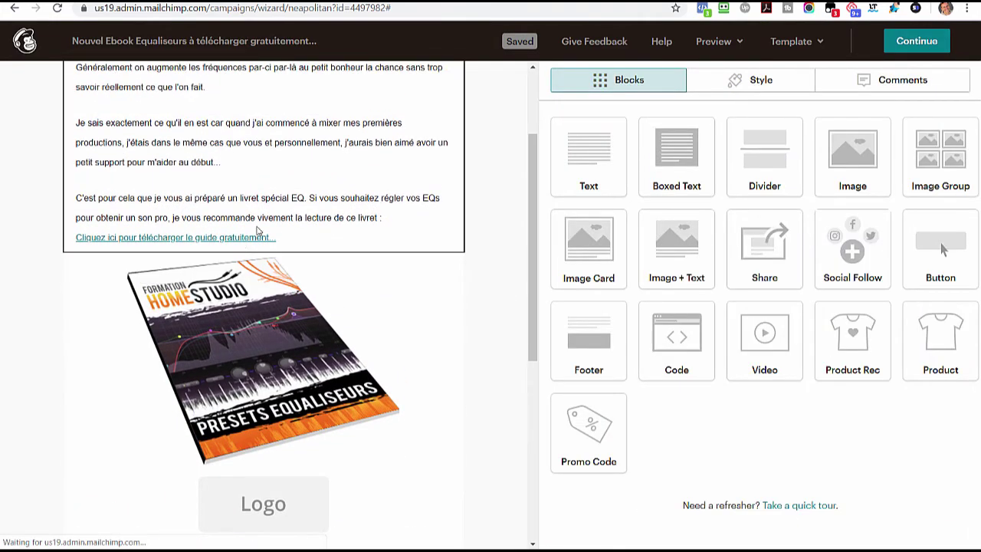
- Edit the main text block and remove the old link from the download line
left_click(259, 230)
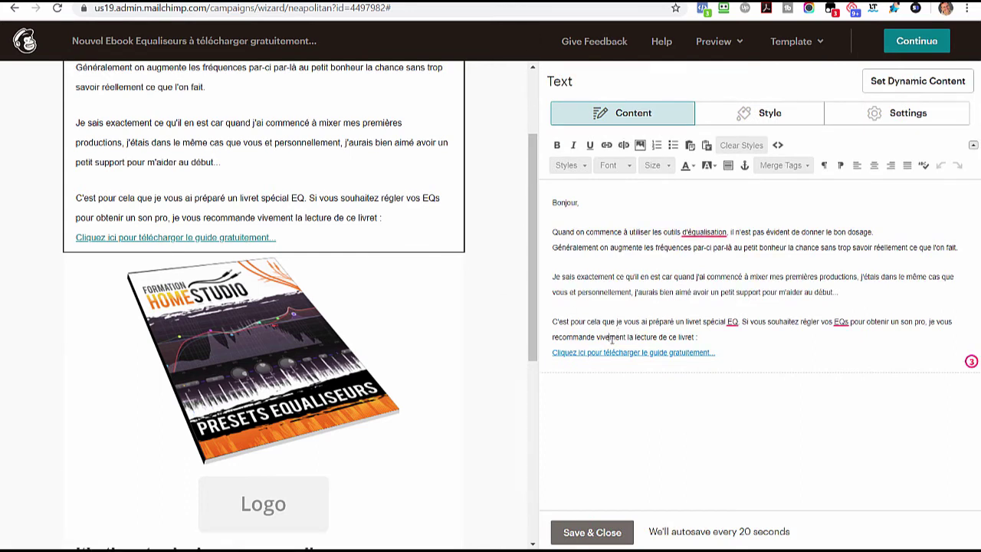
left_click(615, 353)
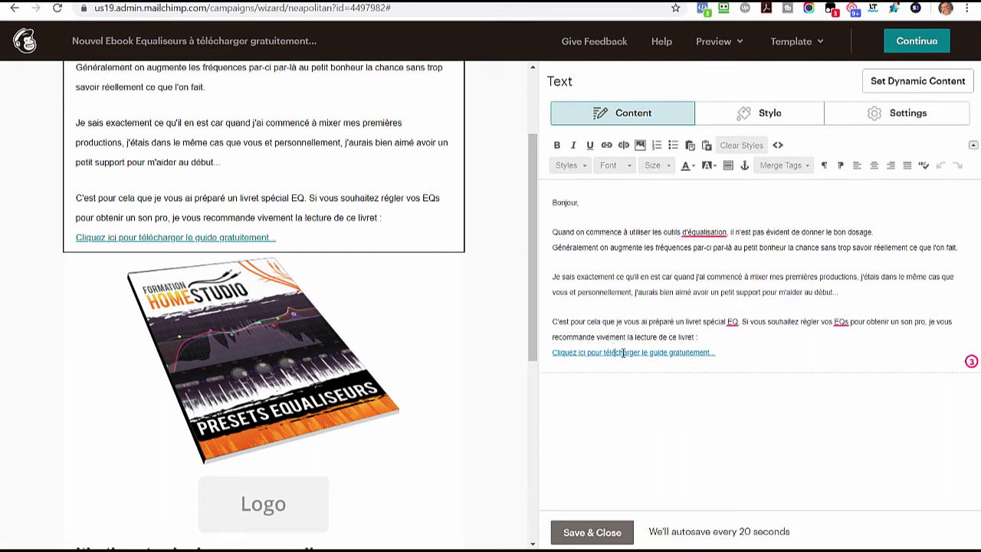
left_click(626, 147)
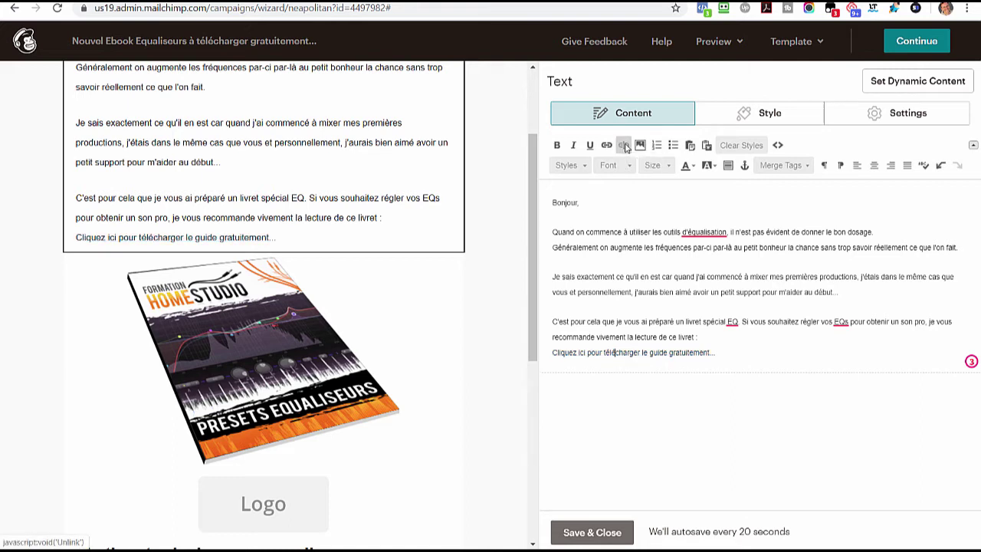
- Link the download line to the presets-equaliseurs_formation-home-studio.fr.pdf web address
left_click_drag(726, 353, 605, 355)
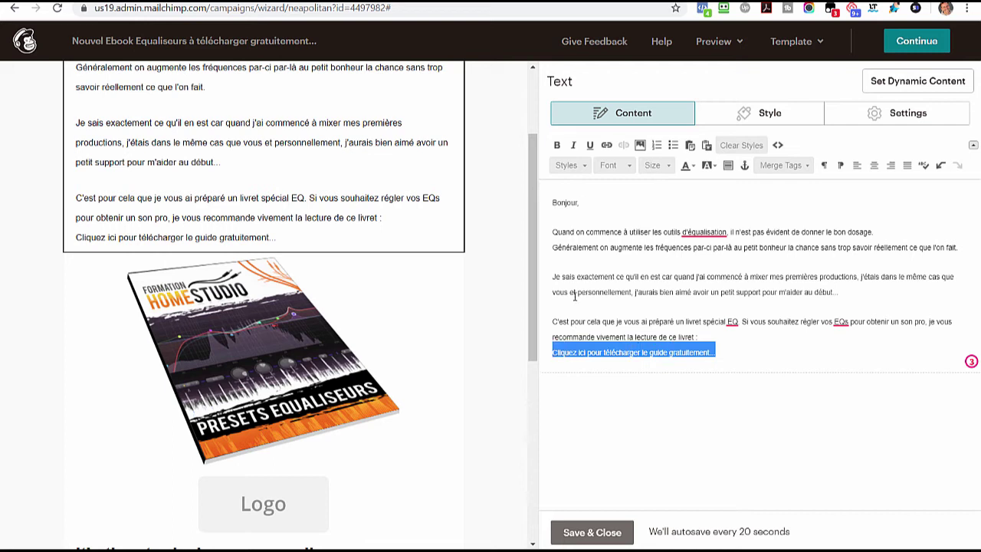
left_click(606, 144)
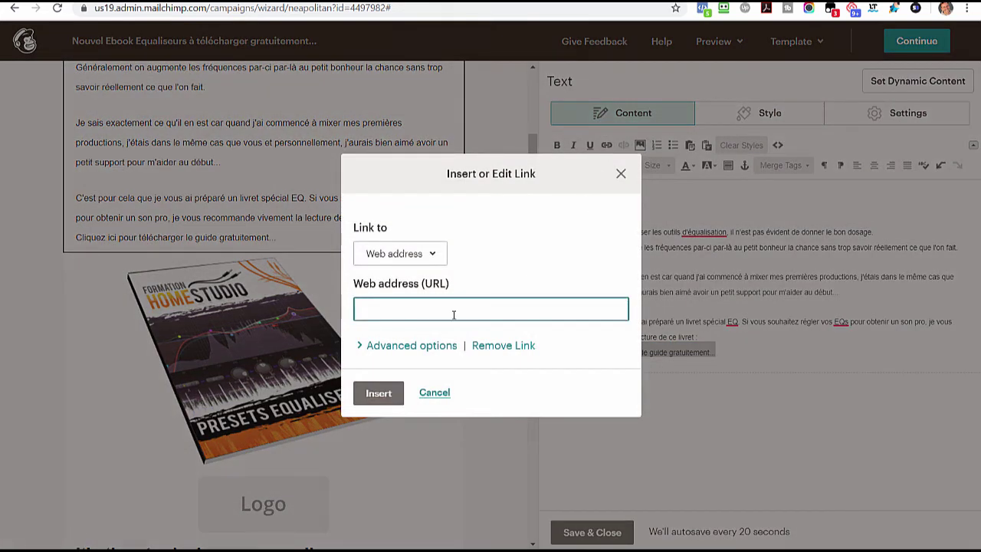
left_click(390, 259)
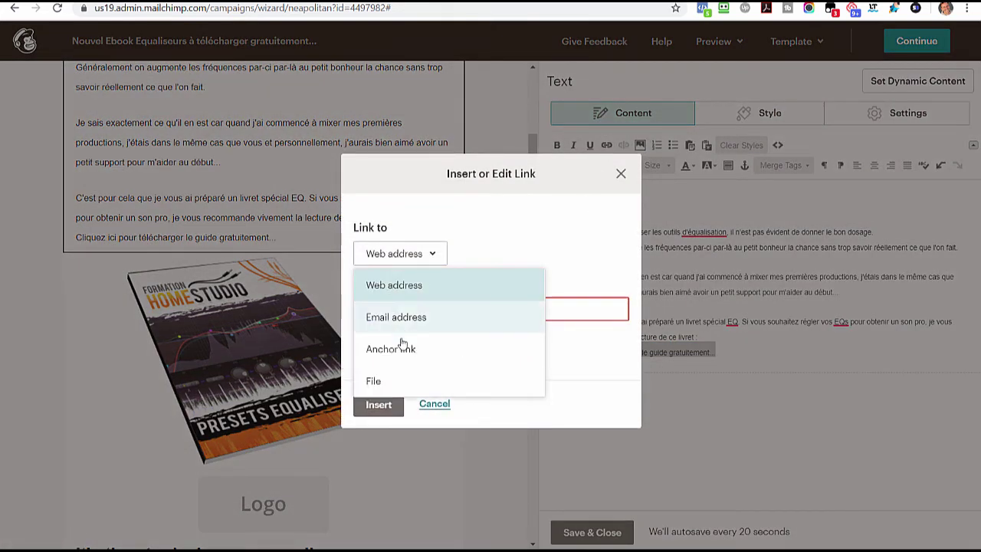
left_click(394, 284)
left_click(408, 310)
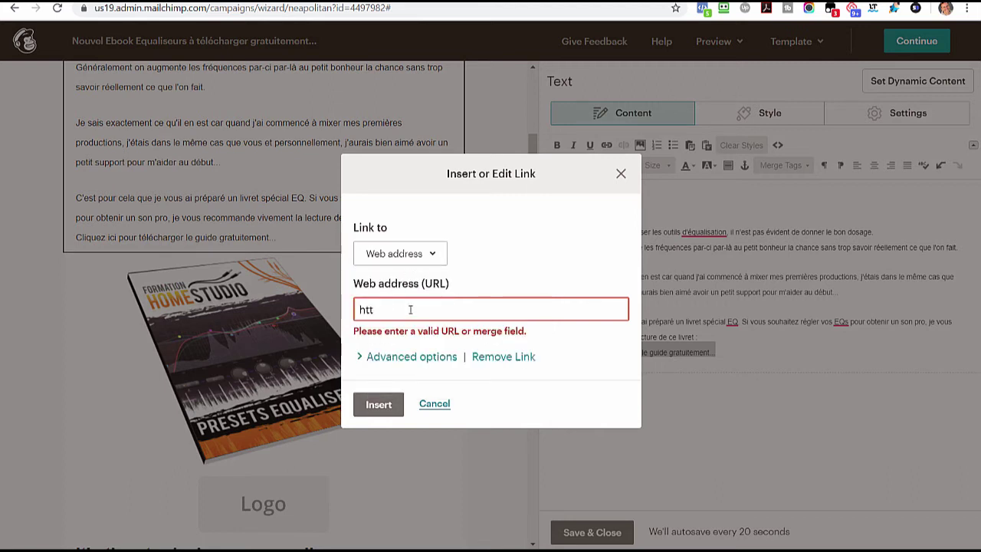
key("ctrl+v")
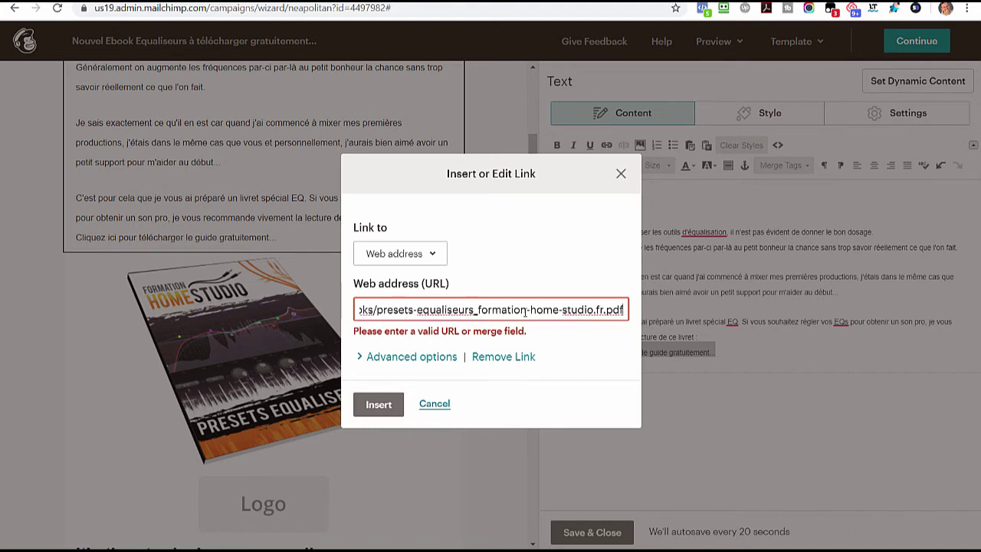
left_click(383, 407)
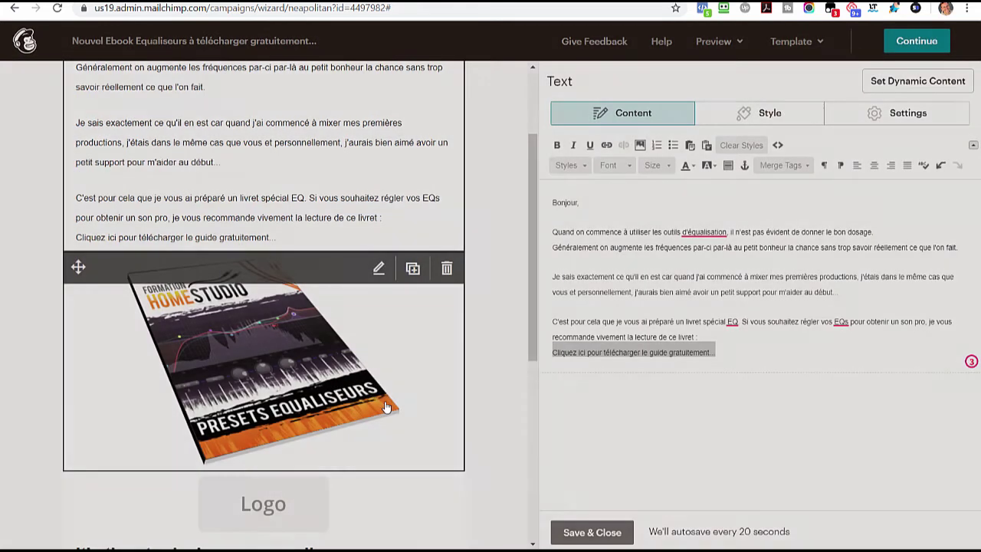
left_click(740, 352)
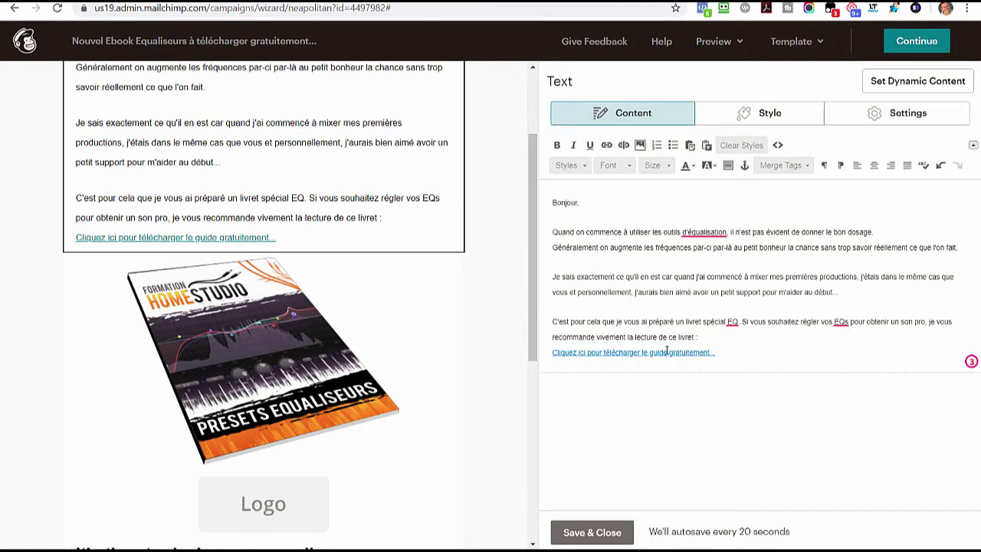
- Save the text block and shrink the cover image's display size
left_click(594, 531)
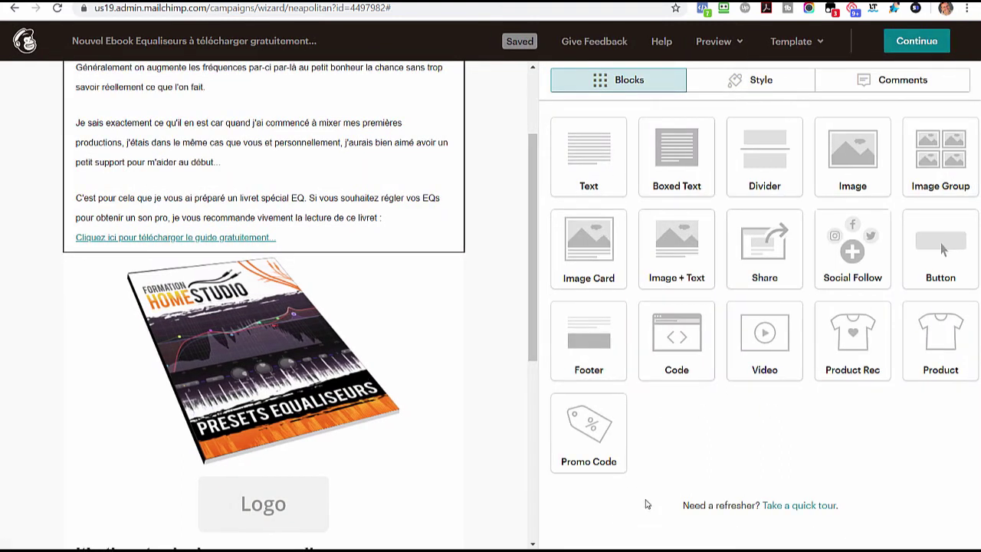
left_click(254, 347)
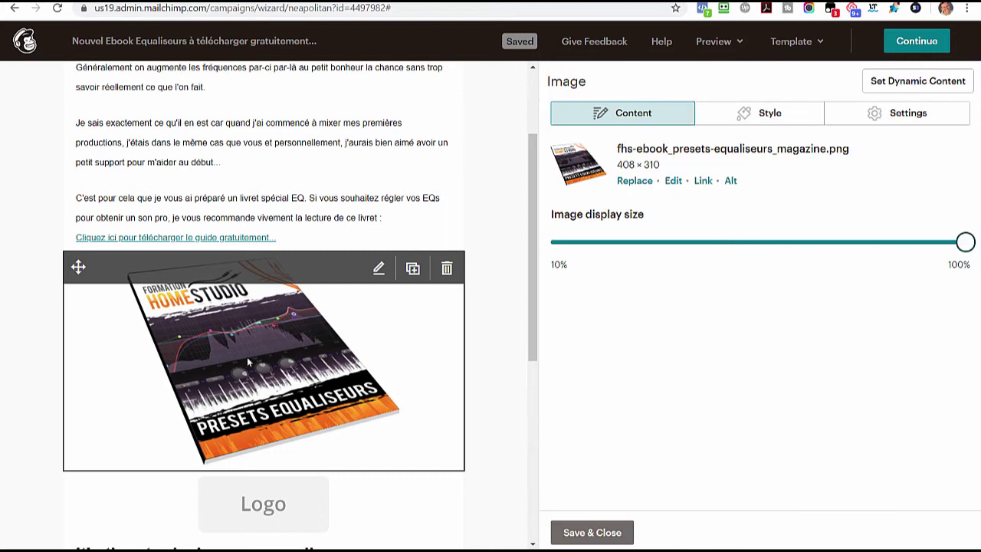
left_click_drag(964, 243, 861, 249)
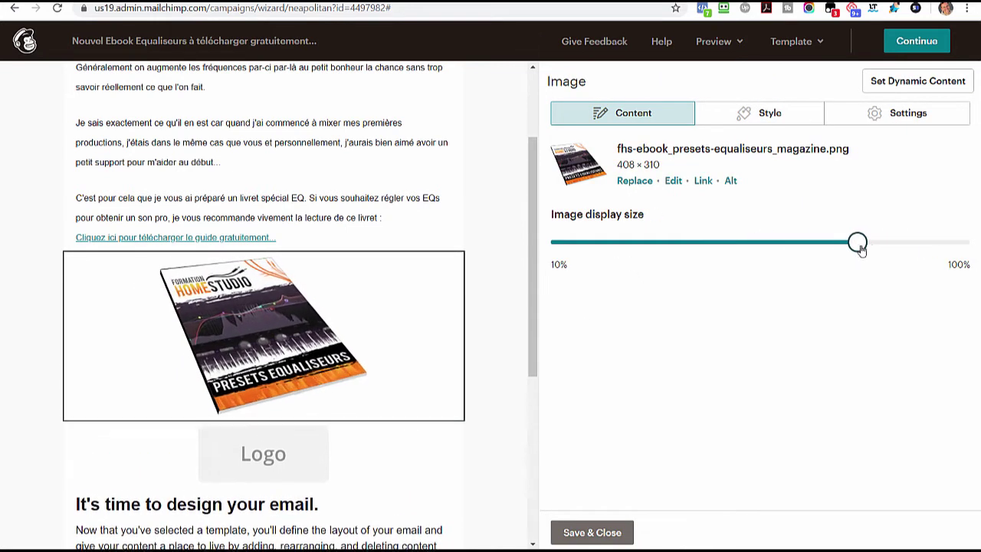
- Try a dotted border and rounded corners on the image, then revert both to none
left_click(748, 115)
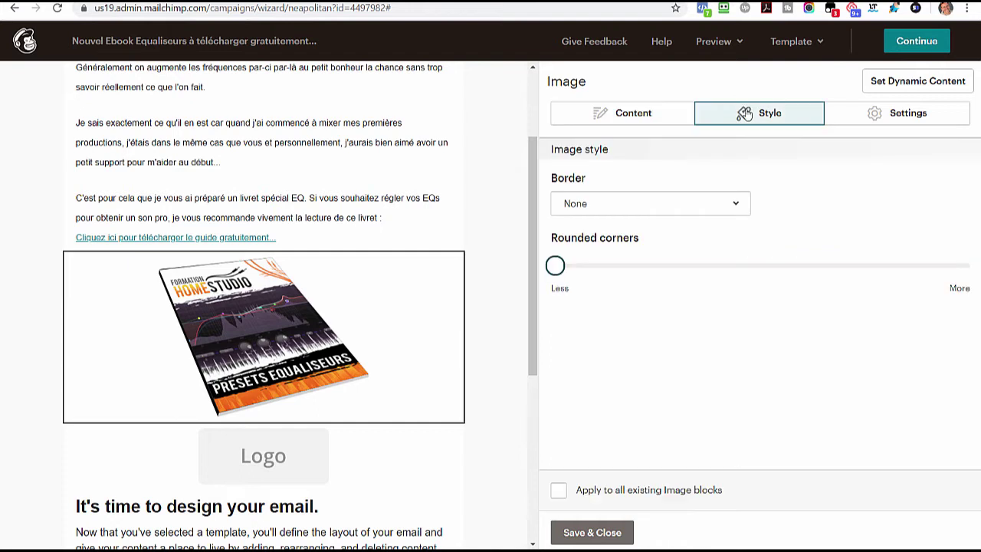
left_click(600, 207)
left_click(606, 331)
left_click_drag(559, 273, 596, 266)
left_click(648, 212)
left_click(619, 230)
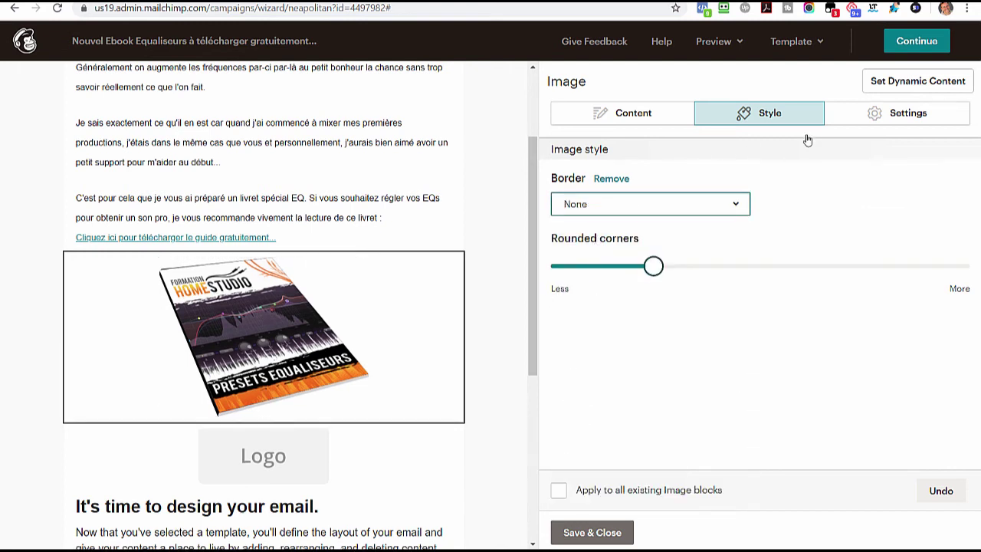
left_click_drag(664, 265, 555, 265)
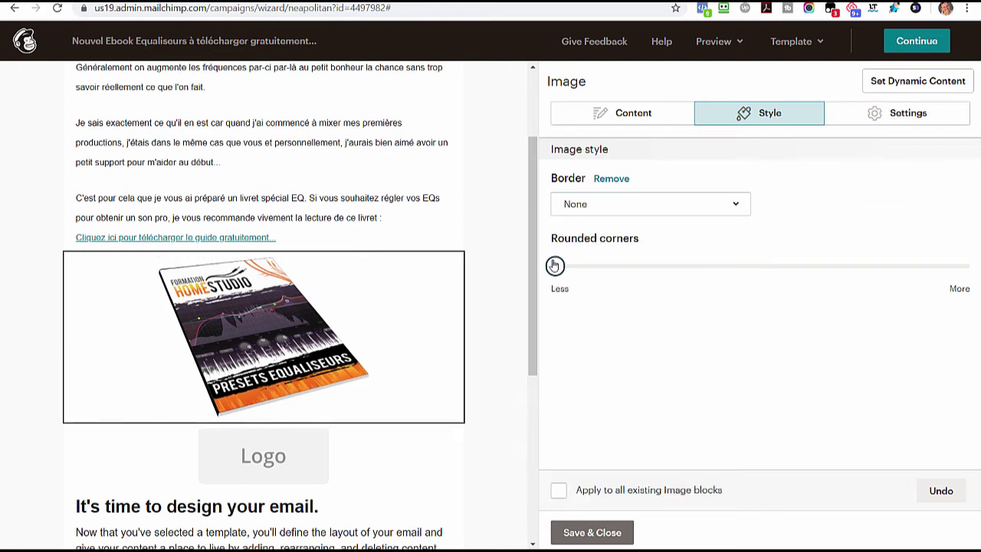
- Test left alignment on the cover image, then set it back to centred
left_click(890, 117)
left_click(668, 201)
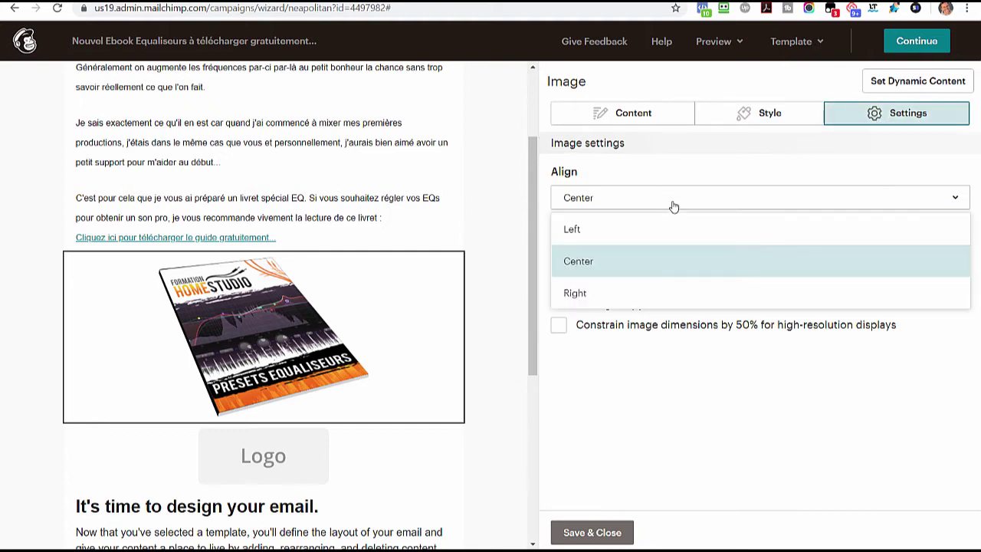
left_click(610, 230)
left_click(626, 201)
left_click(611, 259)
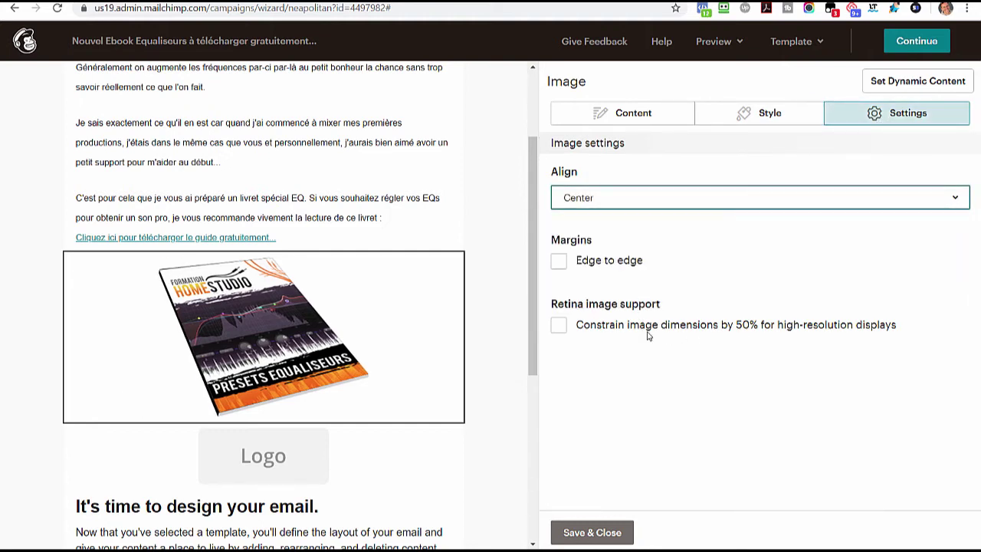
- Link the cover image to the presets-equaliseurs PDF and save the image block
left_click(658, 121)
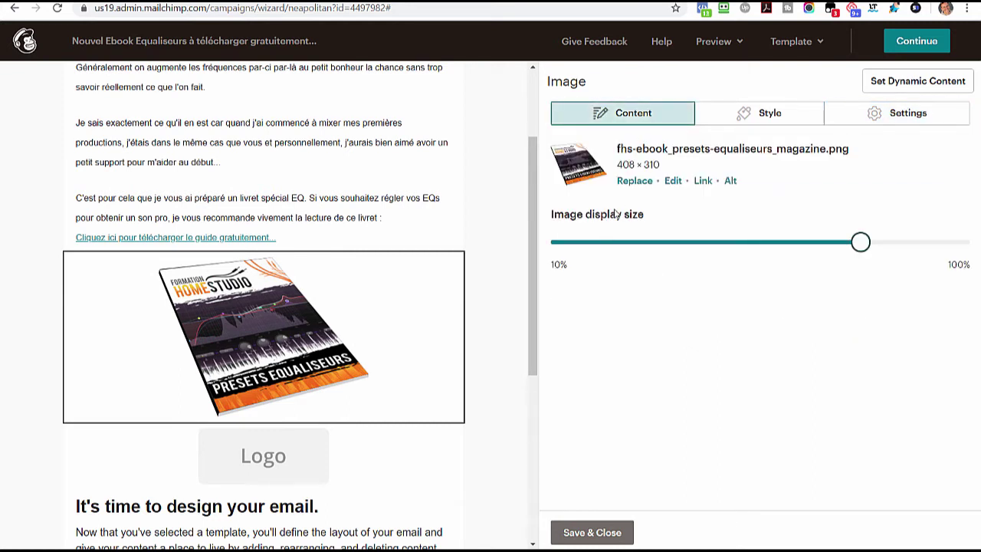
left_click(703, 181)
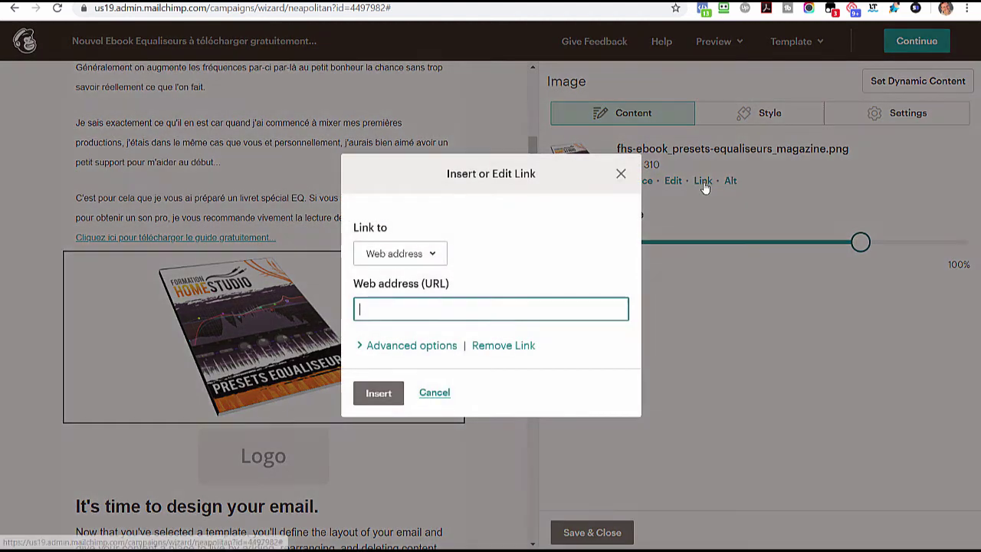
key("ctrl+v")
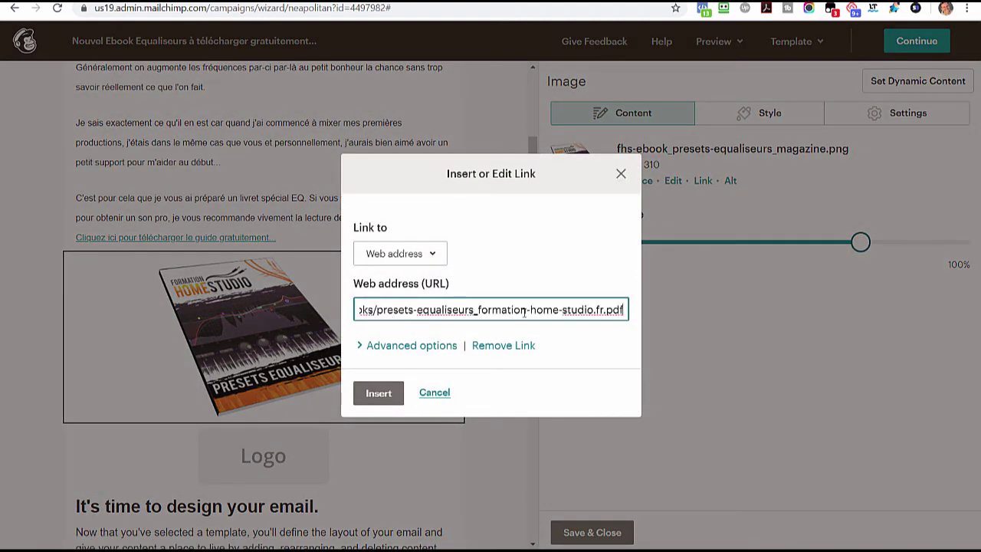
left_click(377, 393)
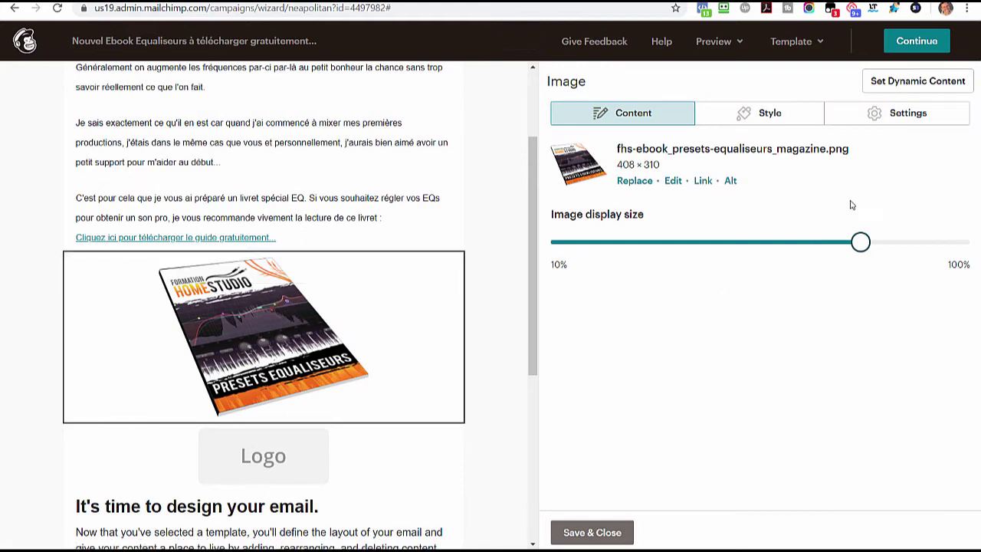
scroll(460, 376, "down", 1)
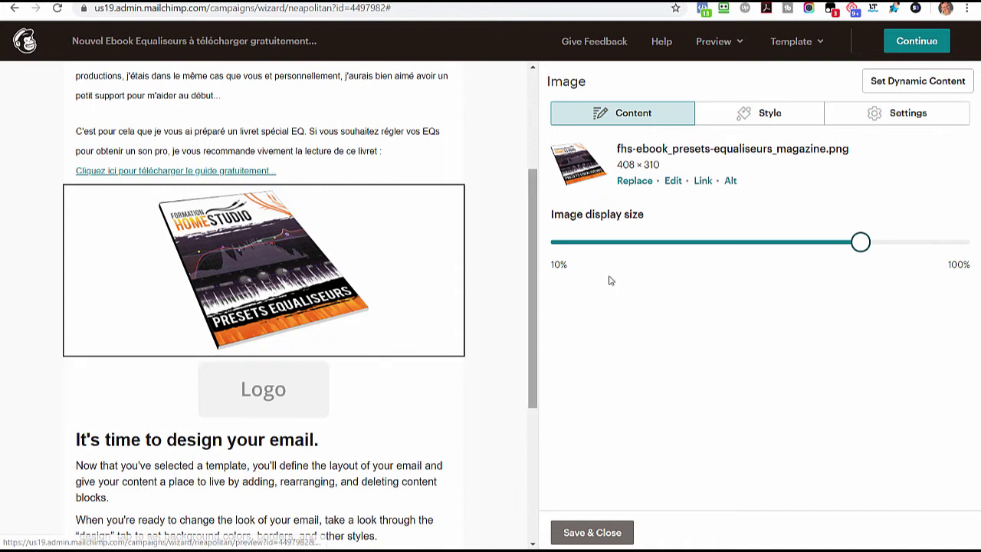
left_click(591, 541)
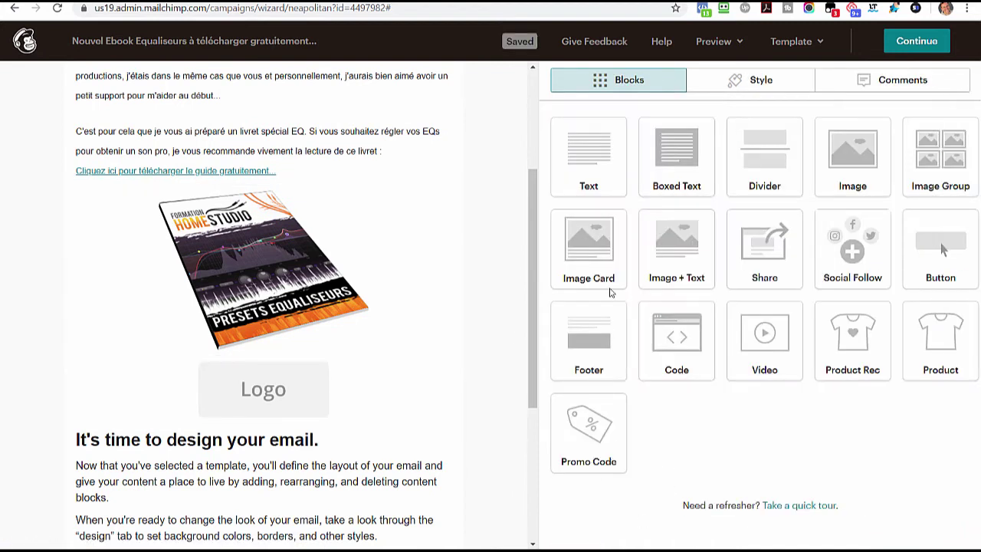
- Insert a text block under the cover with the pasted EQ topics, bolding 'Ce que vous allez découvrir :'
left_click_drag(574, 147, 272, 354)
key("ctrl+a")
type("Ce que vous allez découvrir : • A quoi sert un Equaliseur • Comment repérer les bonnes fréquences sur un instrument • Comment la technique des voyelles va vous permettre de repérer les fréquences rapidement • Presets EQ Basse Electrique Pop • Presets EQ Grosse Caisse • Presets EQ Caisse Claire • Presets EQ Guitares Folks • Presets EQ Voix Si vous voulez aller plus loin et vraiment maitriser les Equaliseurs pour améliorer vos mix et finaliser vos production, j'ai aussi tourné un cours en 12 vidéos. Je vous envoie cela demain.   A très vite, Olivier.")
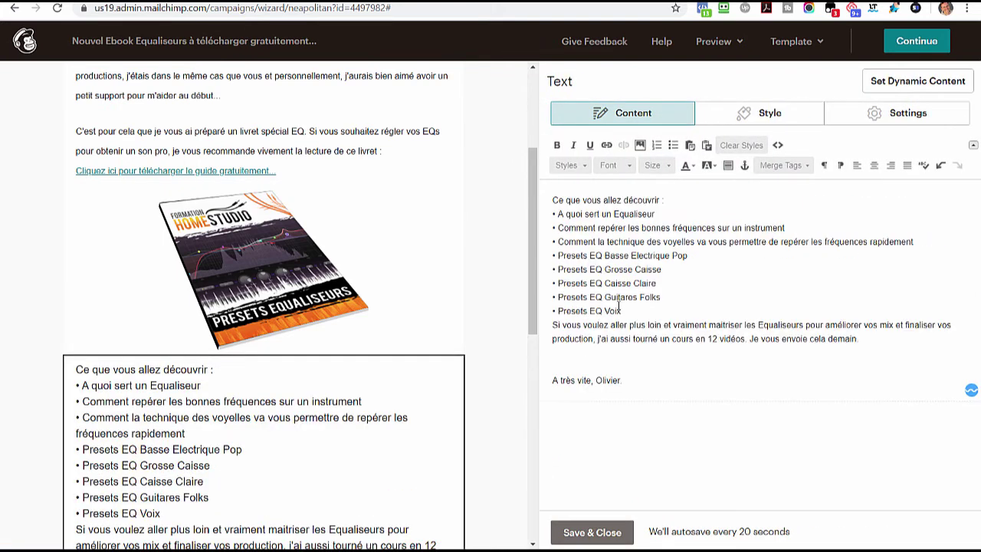
left_click_drag(665, 200, 552, 199)
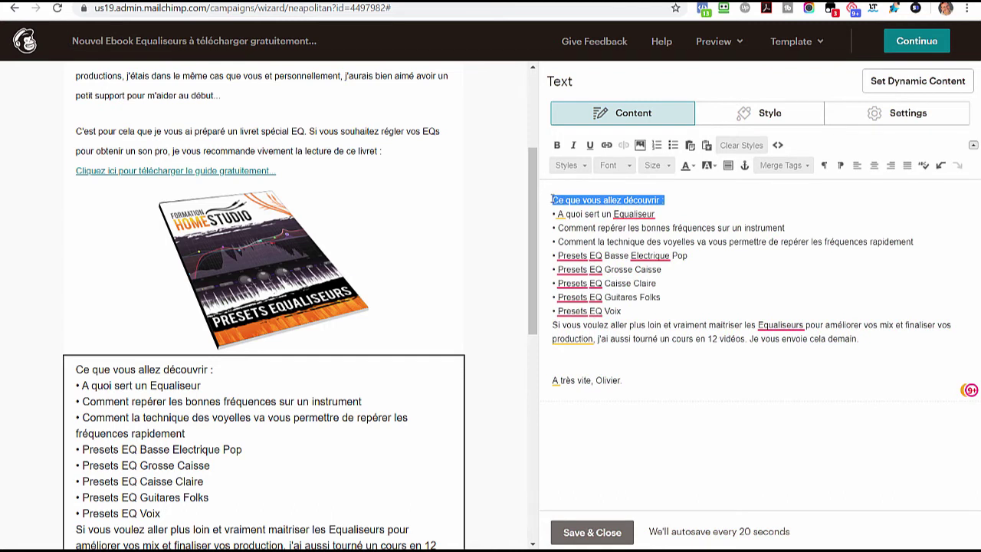
left_click(556, 145)
left_click(602, 269)
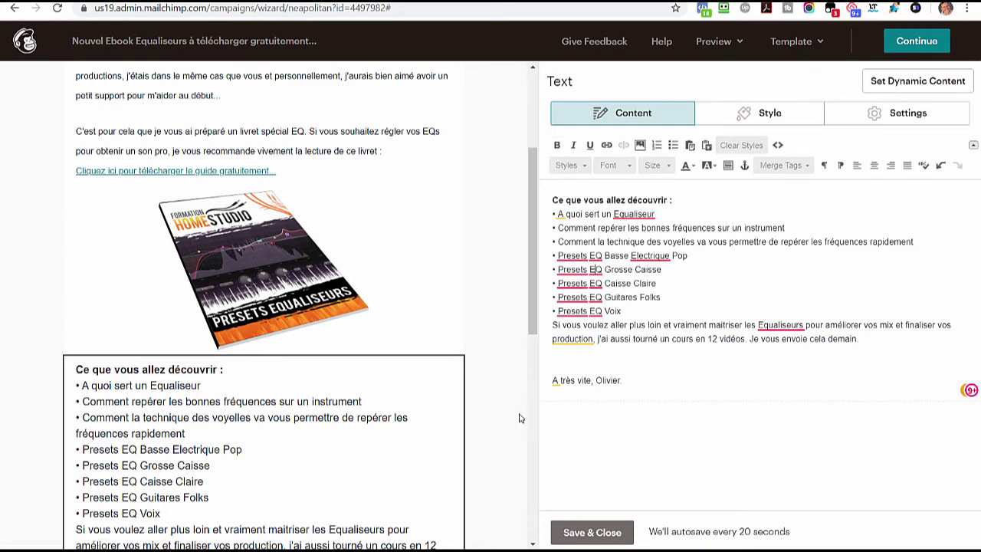
left_click(579, 532)
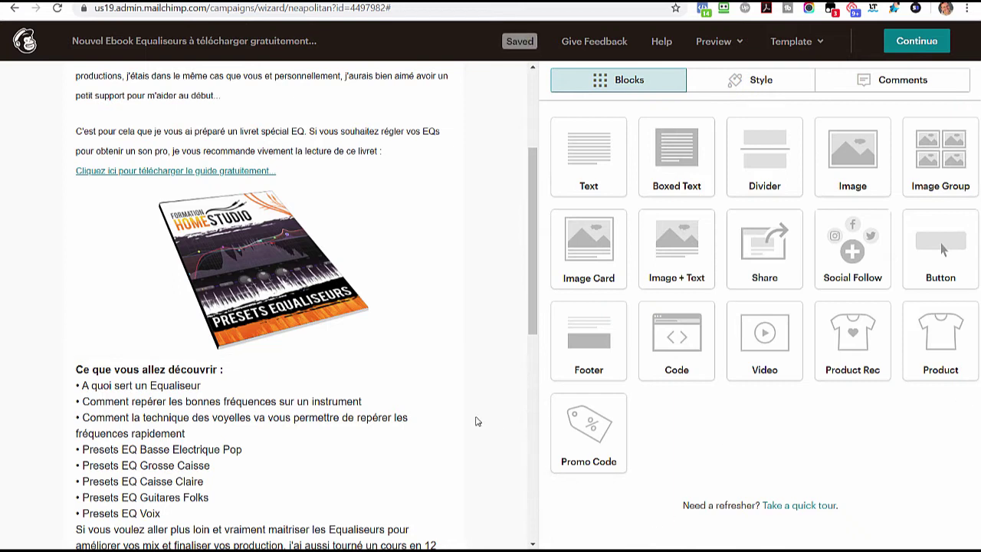
- Delete the placeholder Logo block and the 'It's time to design your email' block
scroll(475, 422, "down", 4)
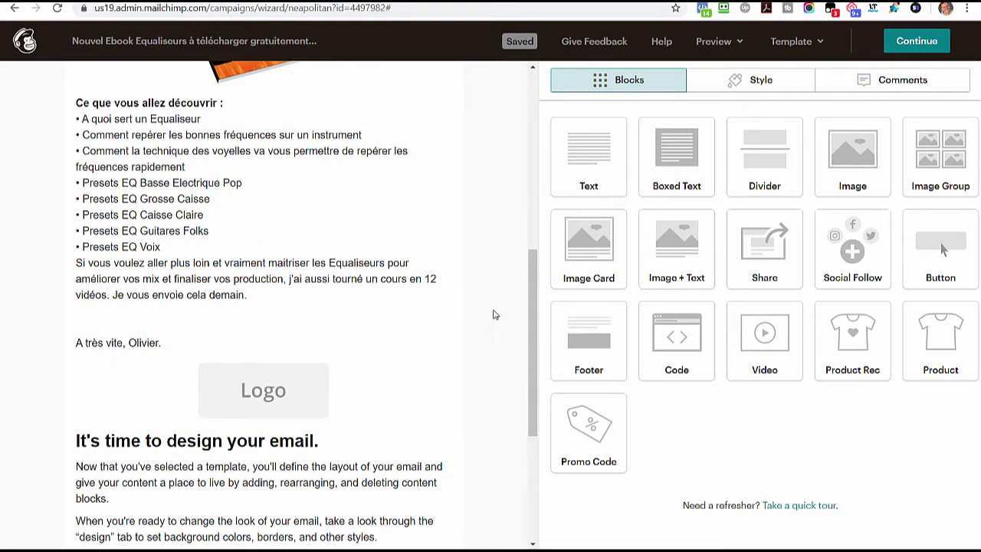
scroll(372, 319, "down", 1)
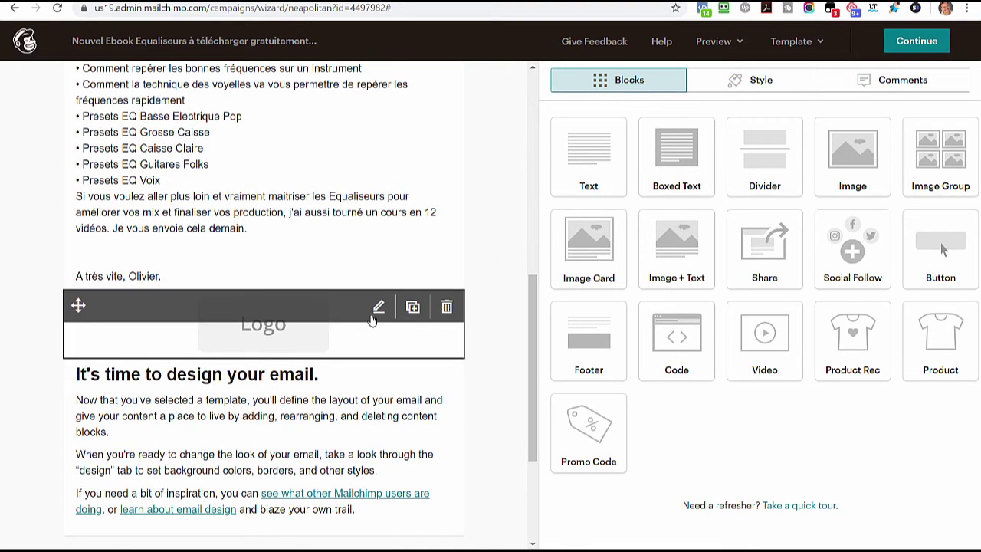
left_click(446, 308)
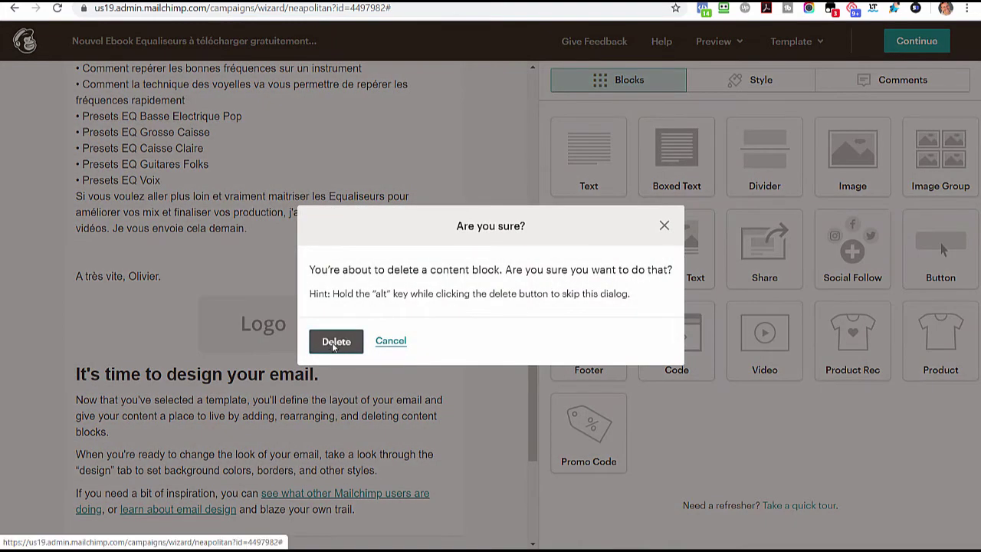
left_click(334, 346)
left_click(445, 307)
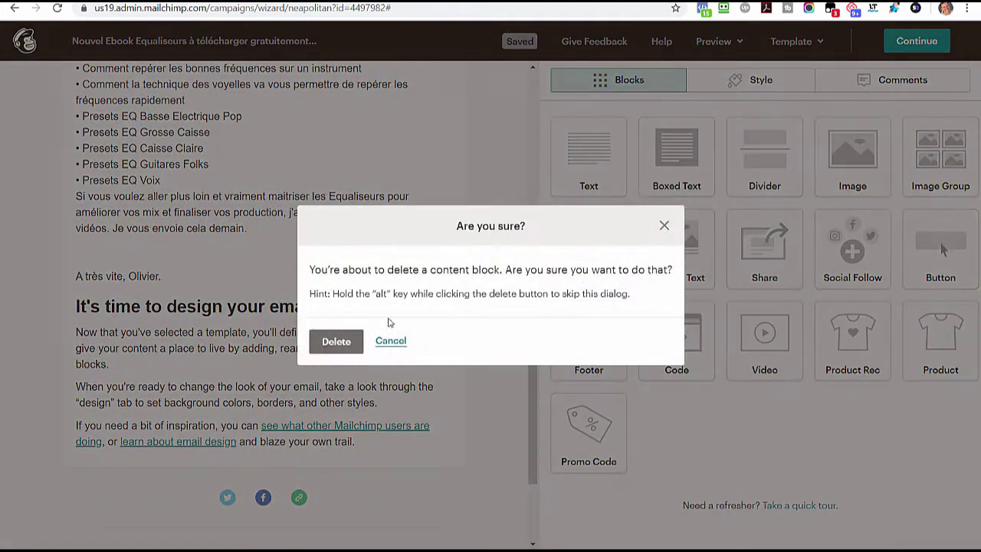
left_click(332, 343)
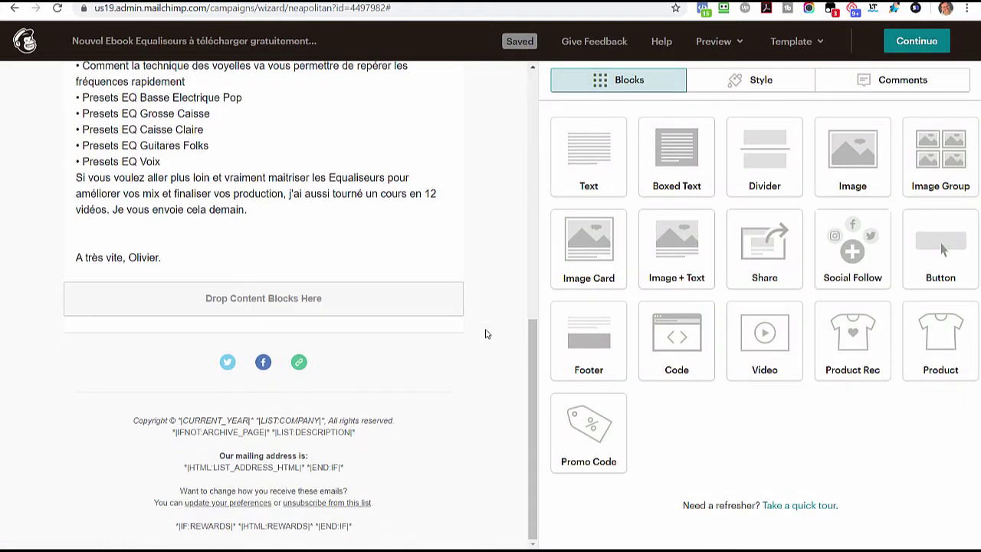
- Review the Social Follow block's Twitter and Facebook addresses and save the block
left_click(203, 366)
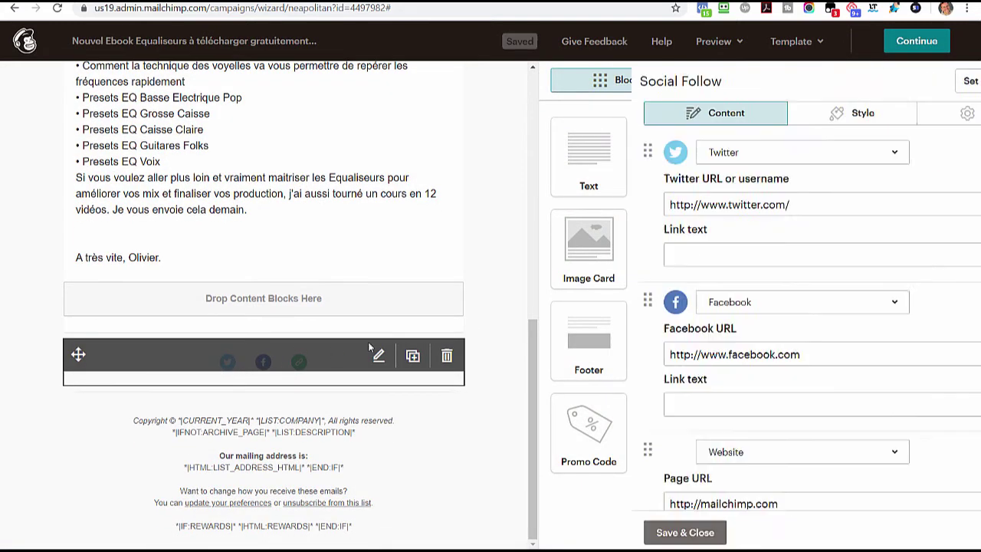
left_click(675, 209)
left_click(660, 357)
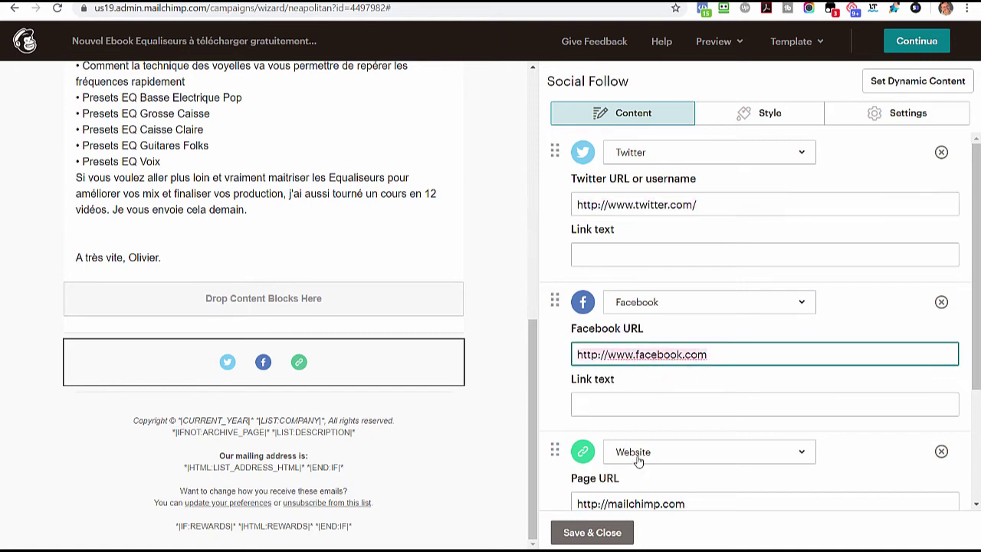
scroll(614, 445, "down", 3)
left_click(581, 531)
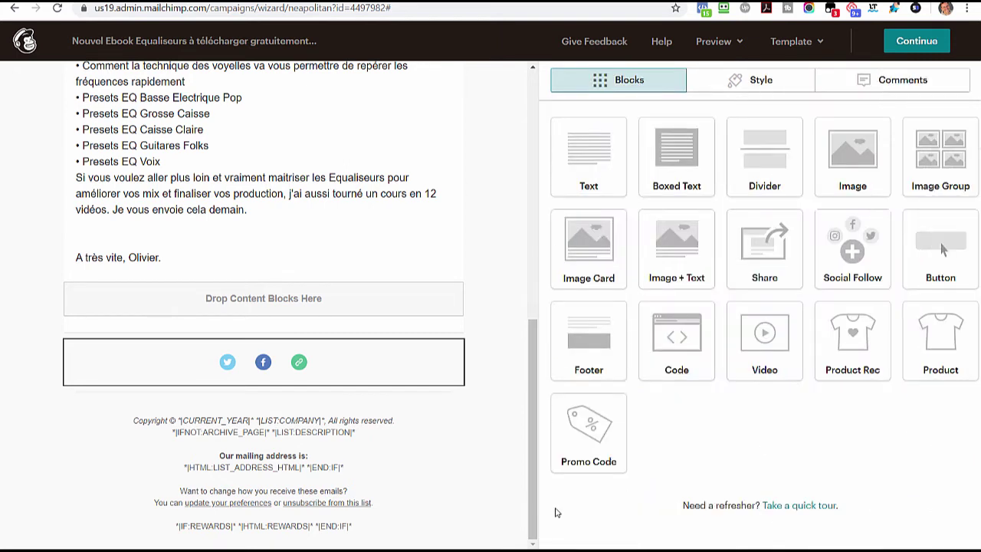
scroll(486, 366, "up", 1)
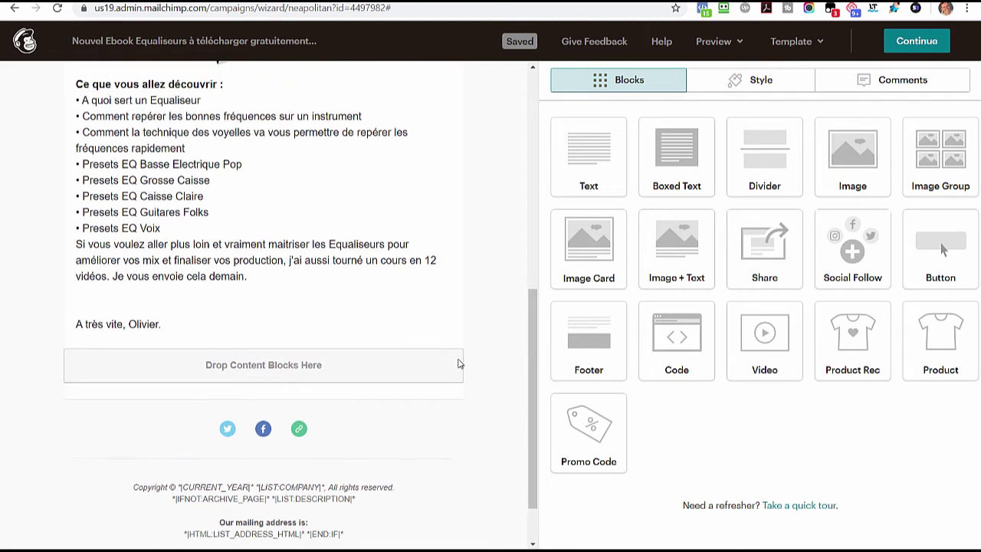
- Delete the Social Follow icons block at the bottom of the email
scroll(468, 354, "up", 1)
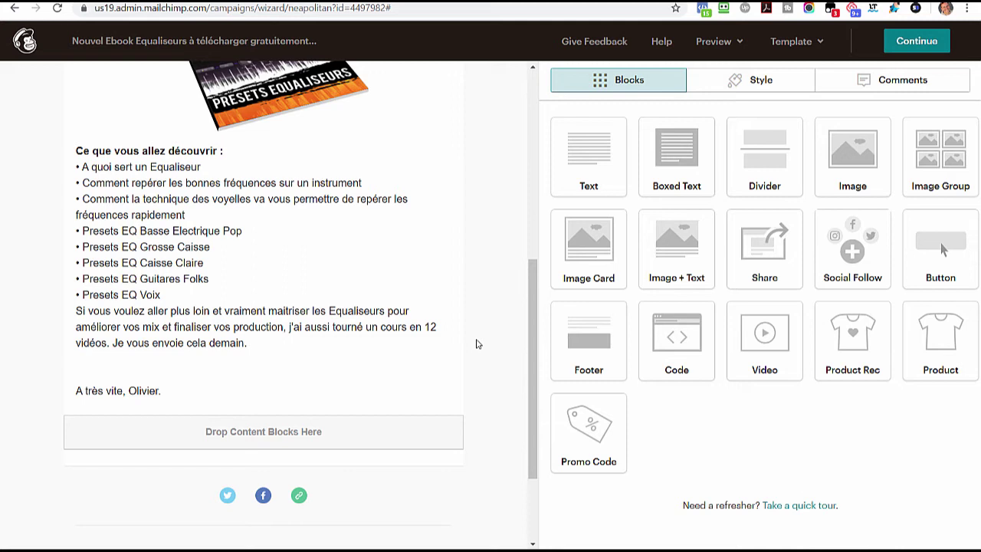
scroll(481, 346, "up", 4)
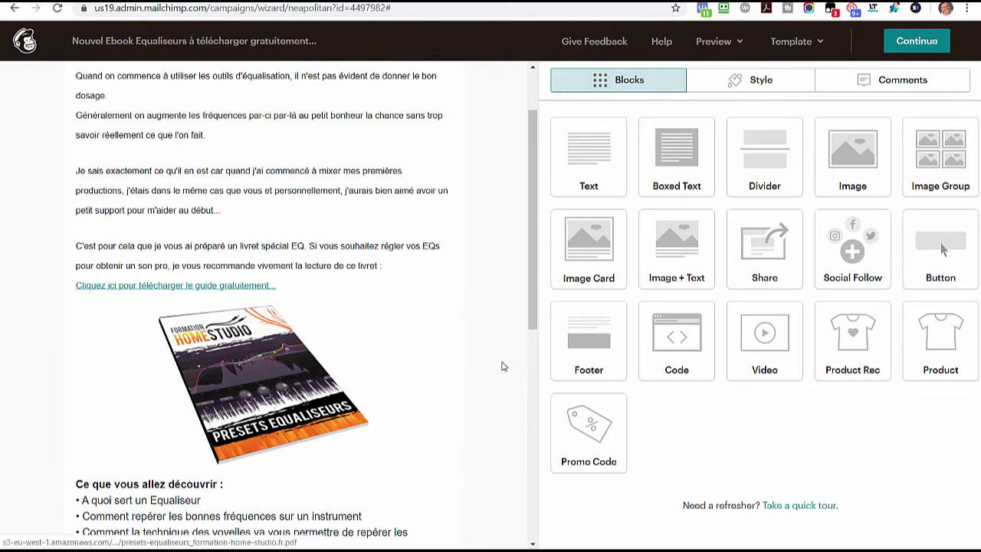
scroll(473, 353, "down", 1)
scroll(473, 353, "down", 5)
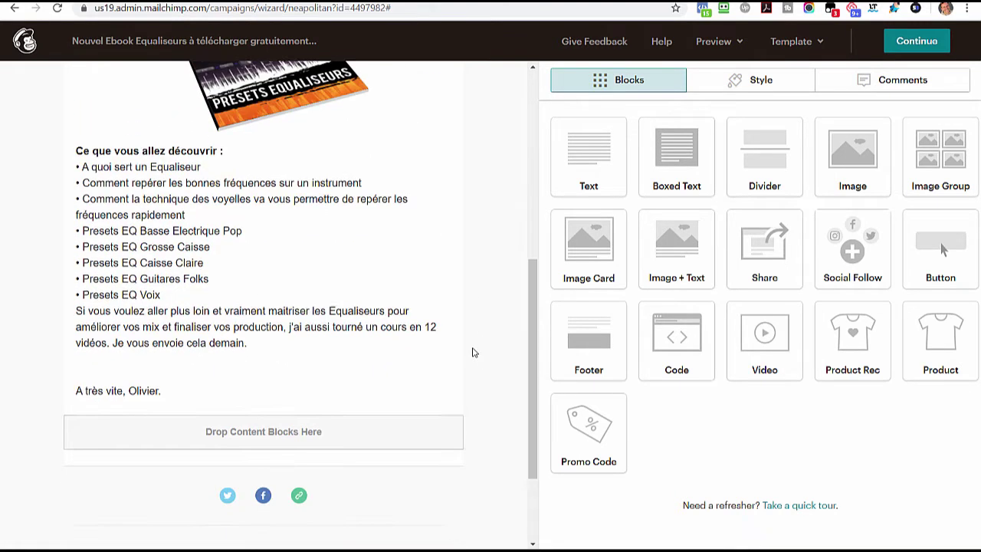
left_click(447, 355)
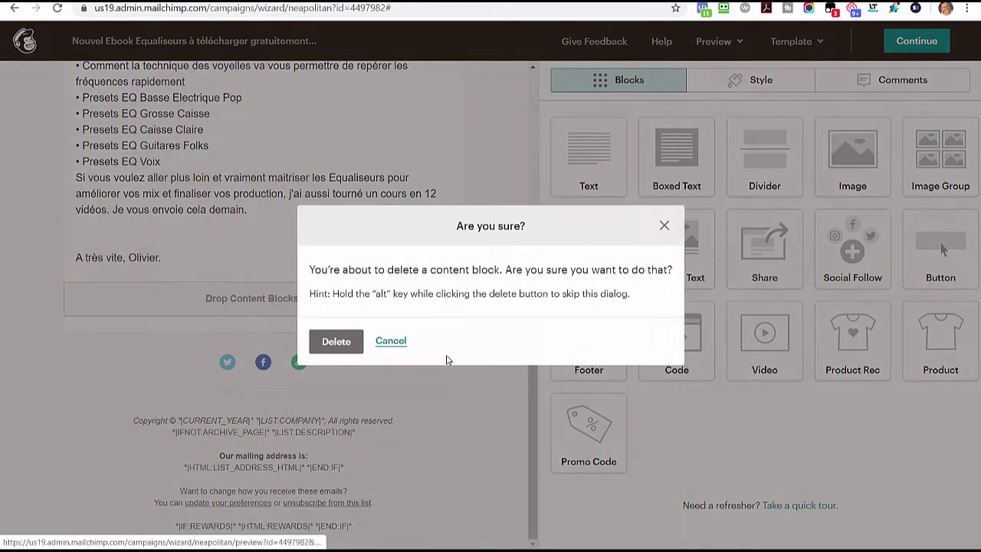
left_click(337, 342)
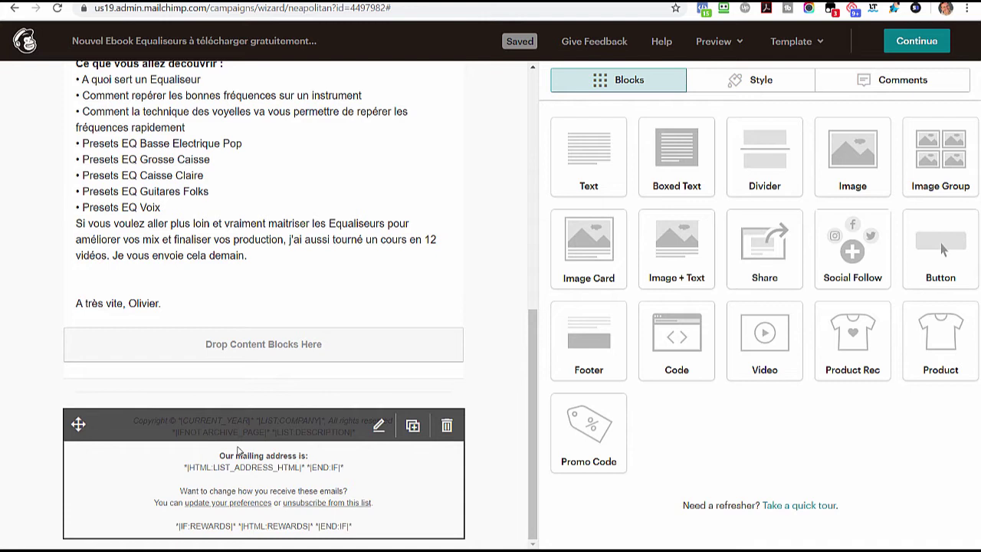
- Replace 'officielle' with 'postale' in the footer heading and save the footer
left_click(378, 426)
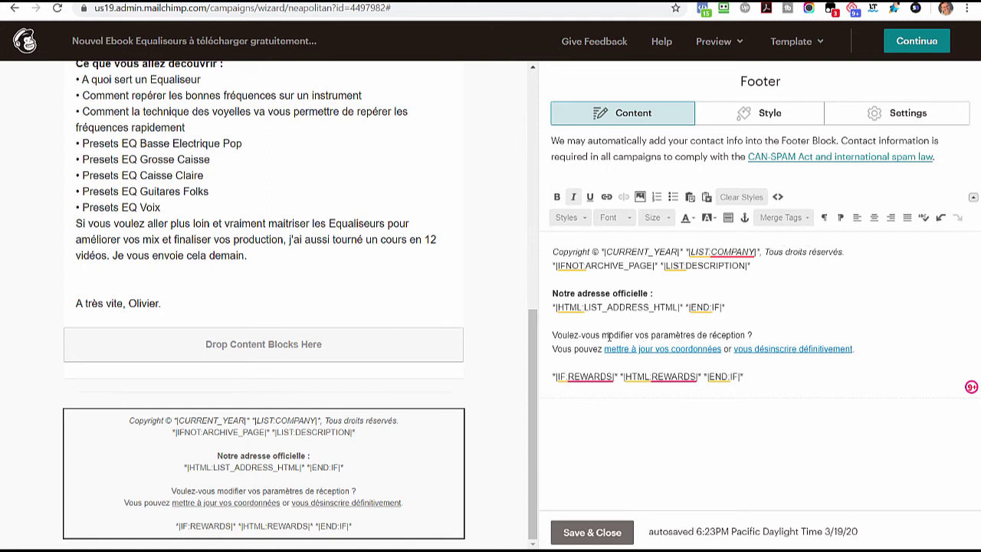
double_click(590, 294)
left_click(644, 294)
double_click(626, 294)
type("postale")
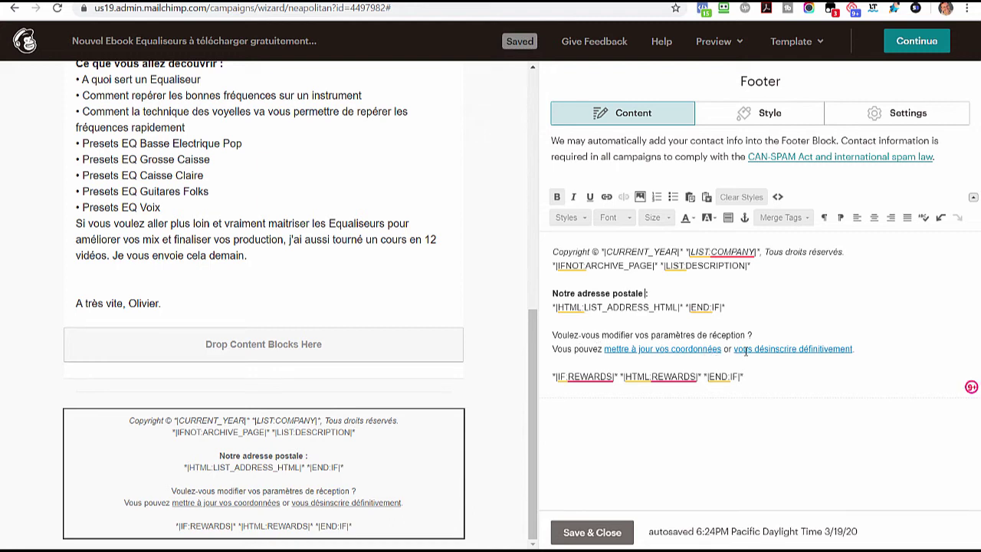
left_click(592, 532)
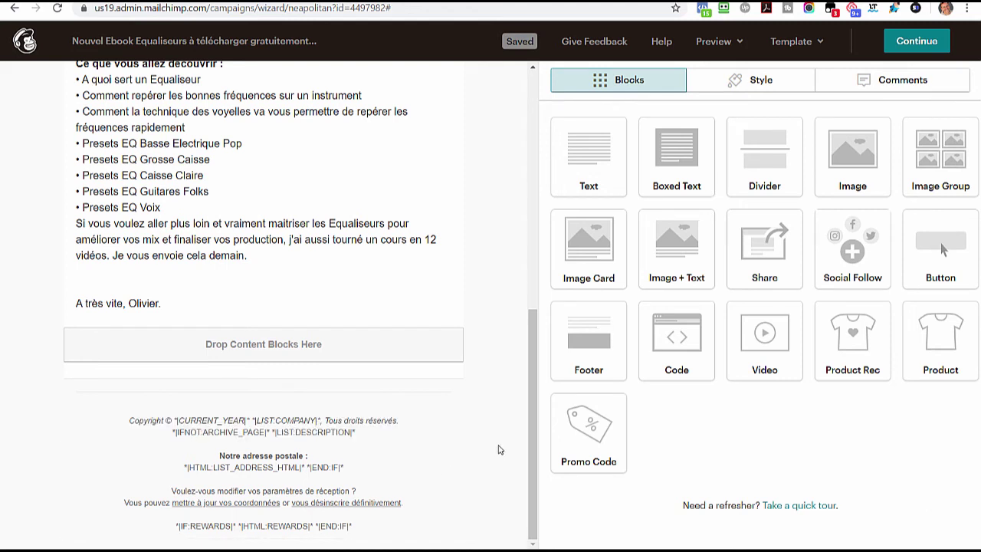
- Set the bullet-list text block's text size to 16px
scroll(511, 422, "up", 10)
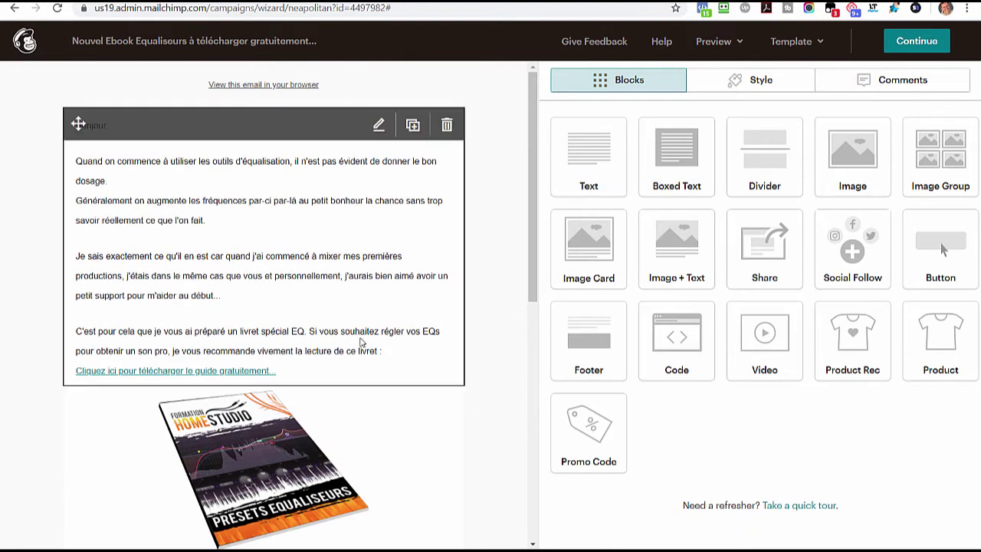
scroll(362, 343, "down", 3)
scroll(317, 335, "down", 2)
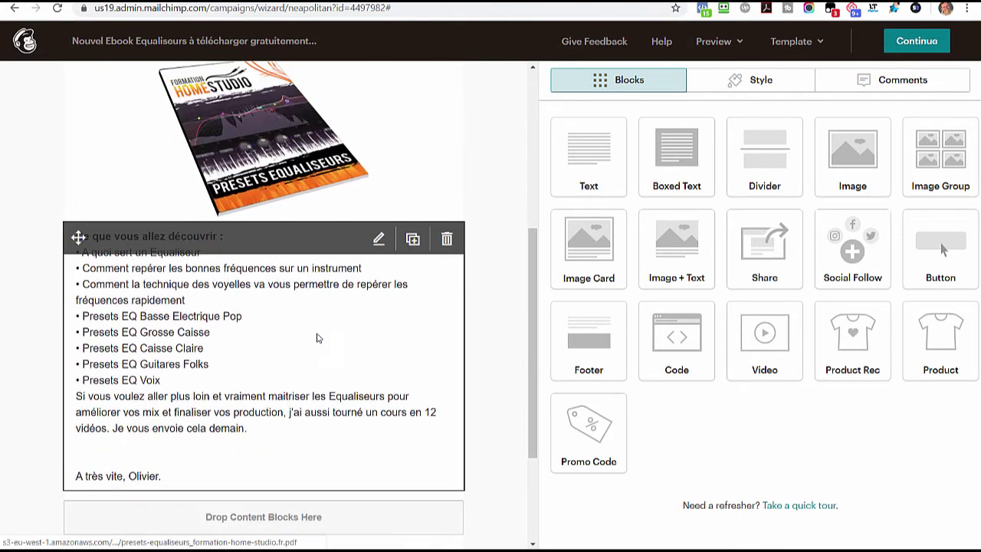
left_click(237, 318)
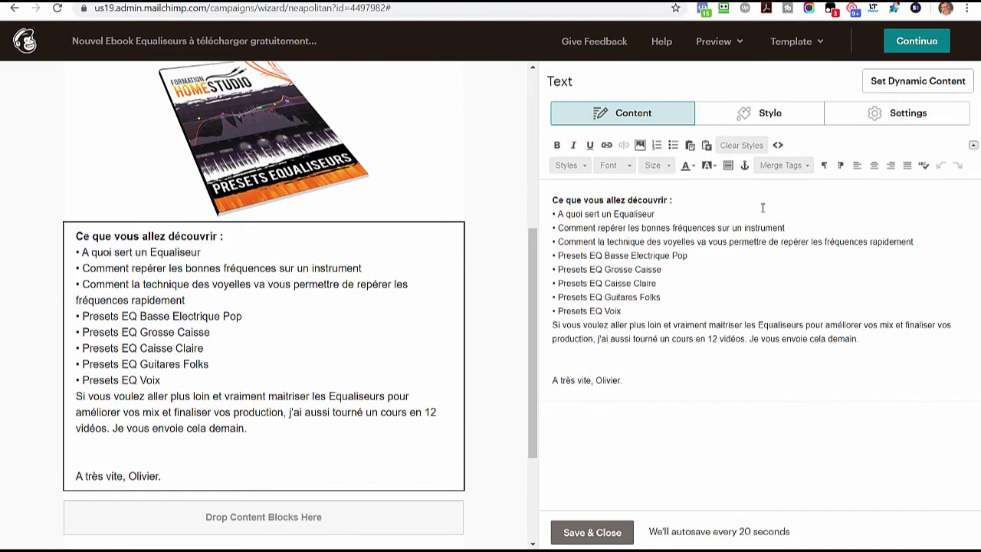
left_click(753, 115)
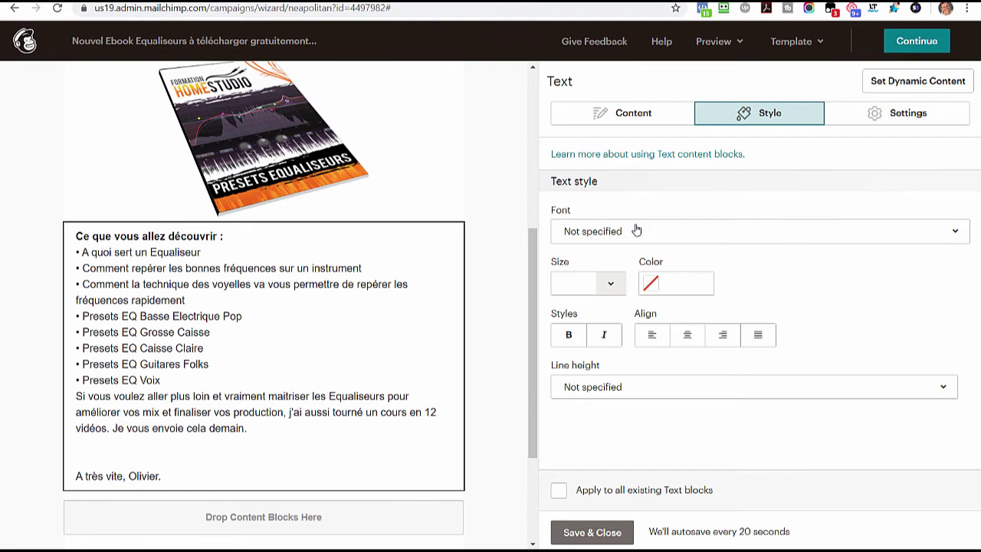
left_click(635, 230)
left_click(636, 231)
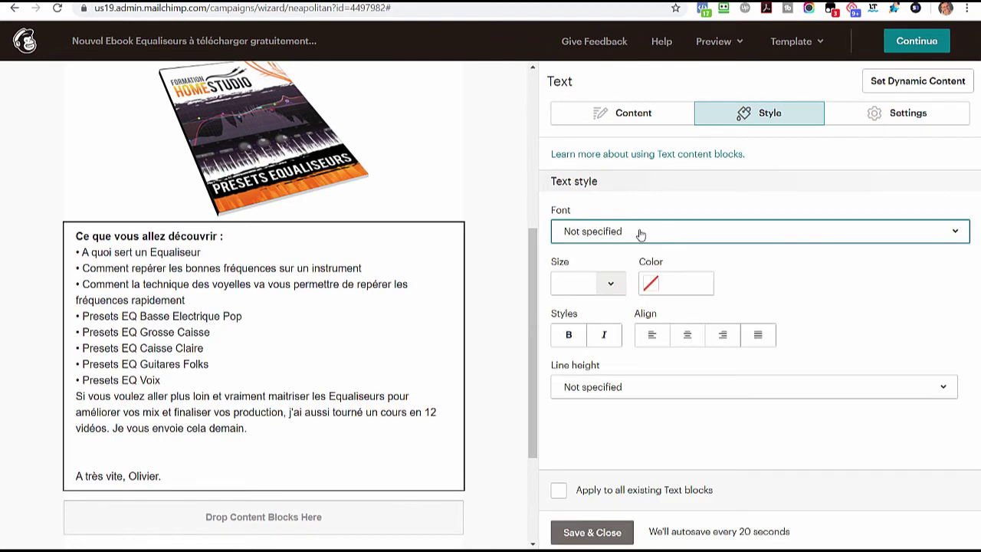
type("16")
key("Tab")
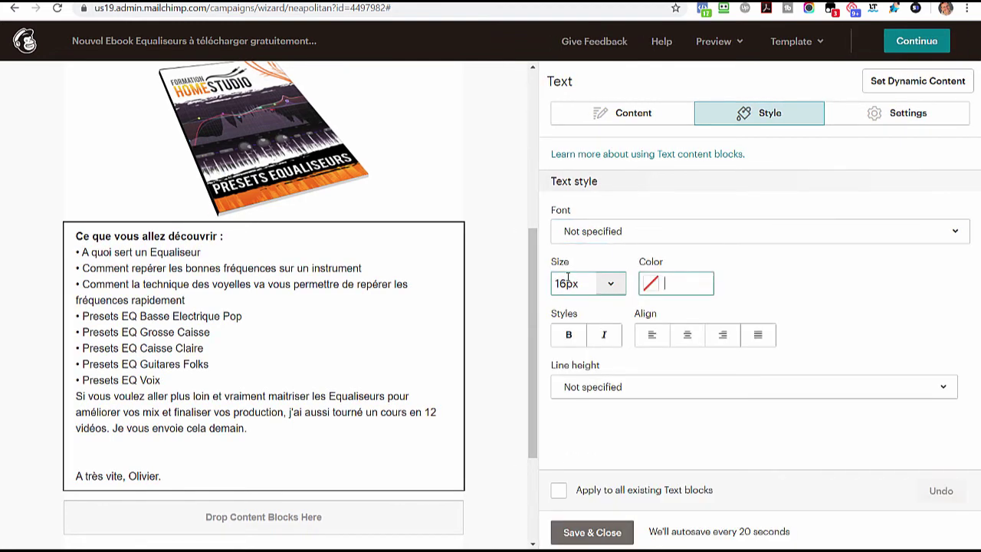
- Set the bullet-list text block's text colour to #252525
left_click(646, 286)
left_click_drag(653, 349, 629, 396)
left_click(668, 403)
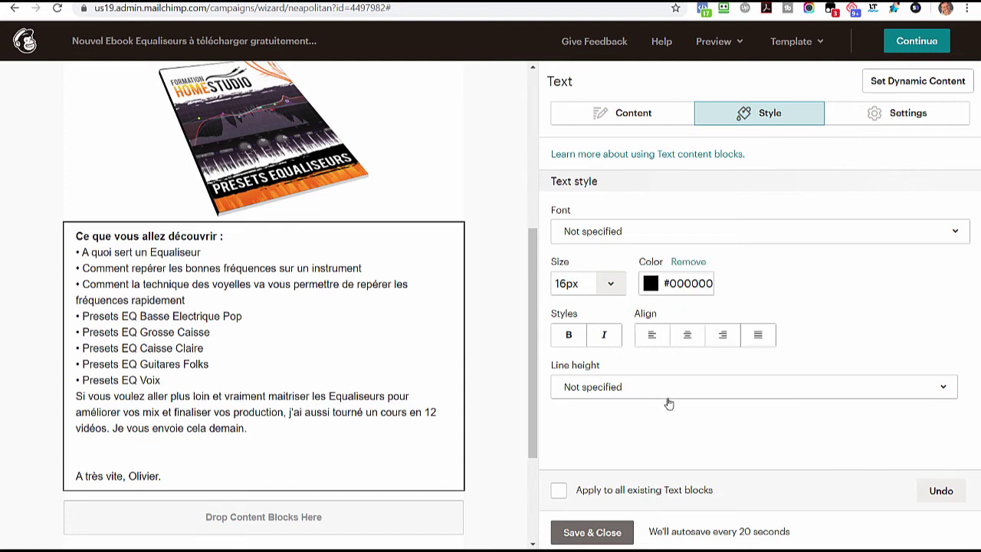
left_click(673, 285)
left_click(673, 286)
double_click(666, 394)
type("252525")
key("Tab")
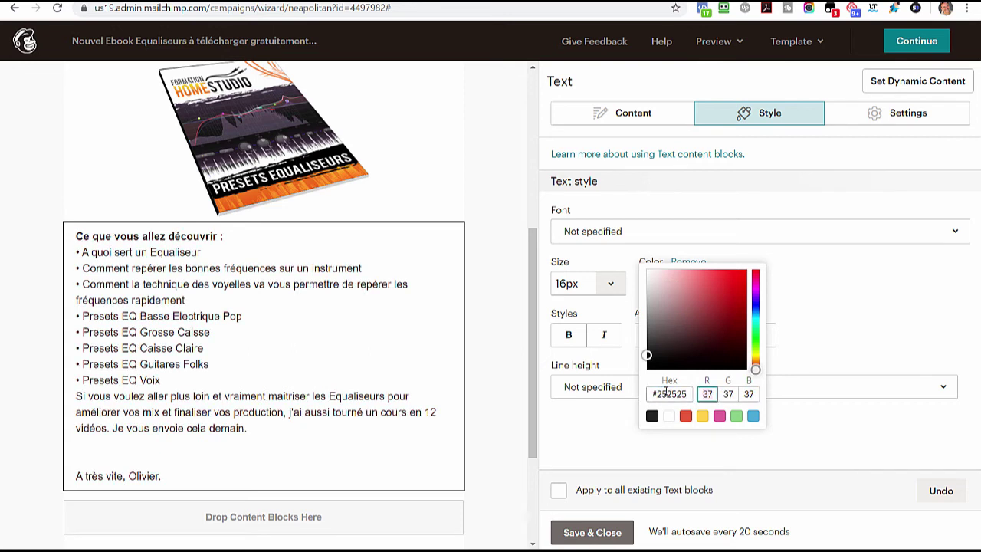
left_click(819, 336)
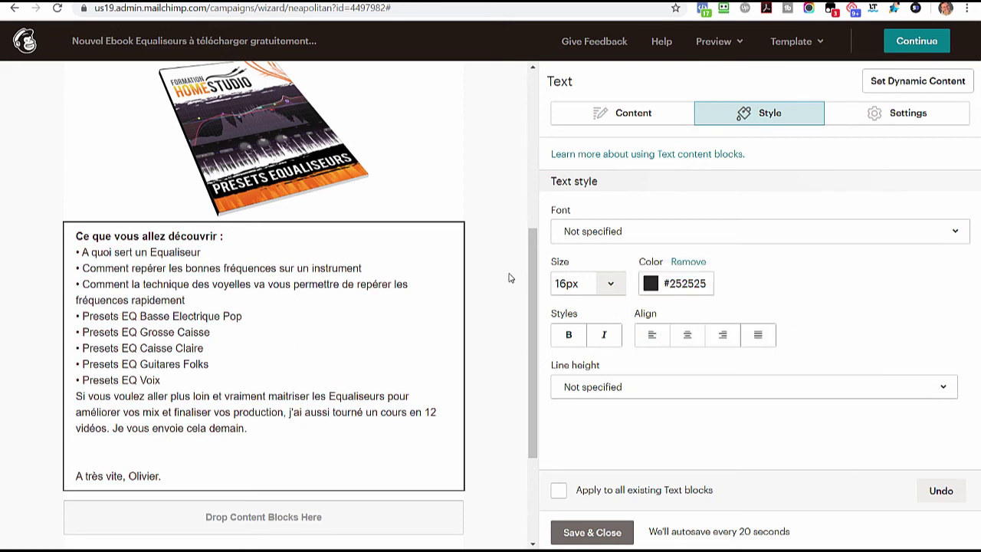
- Style the intro text block at 16px with colour #252525 and save it
scroll(502, 288, "up", 3)
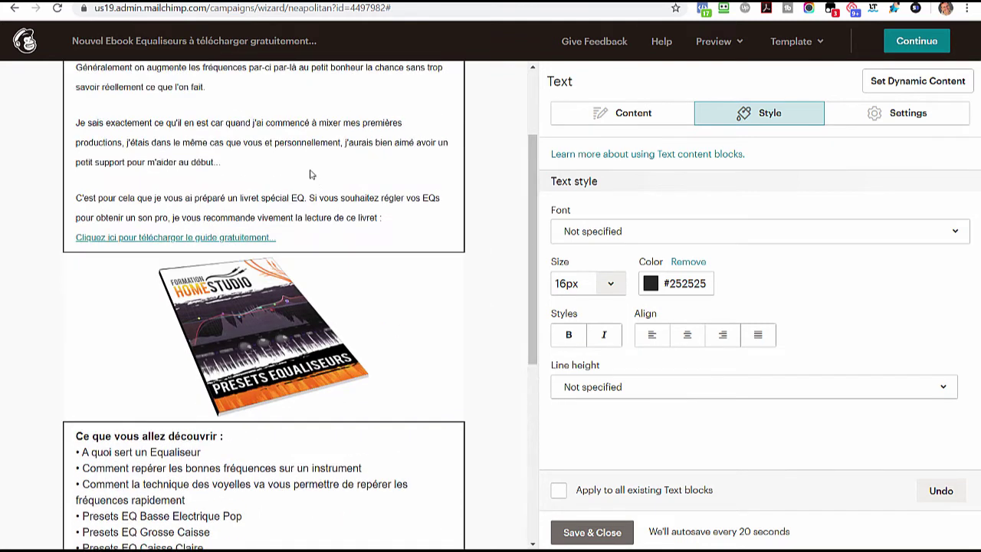
left_click(311, 175)
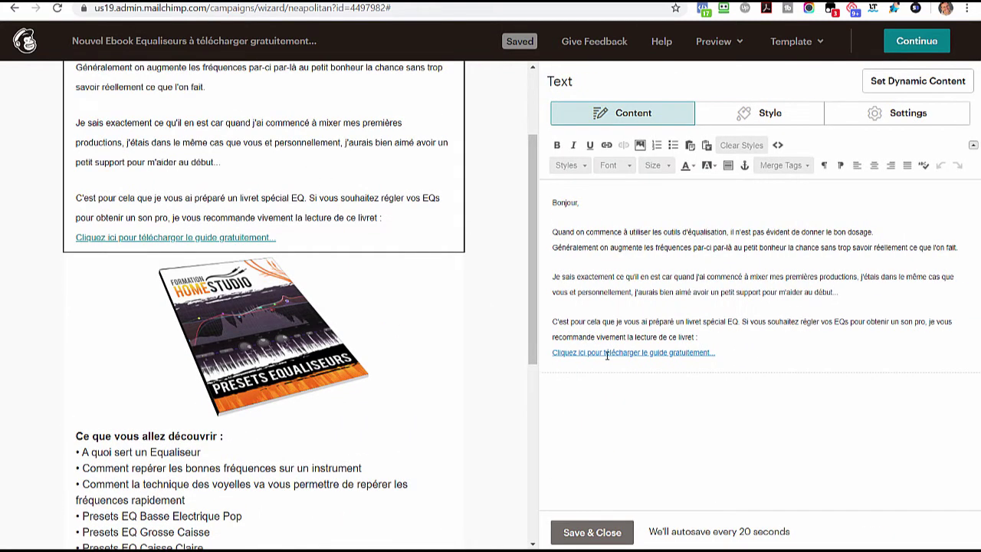
left_click(771, 113)
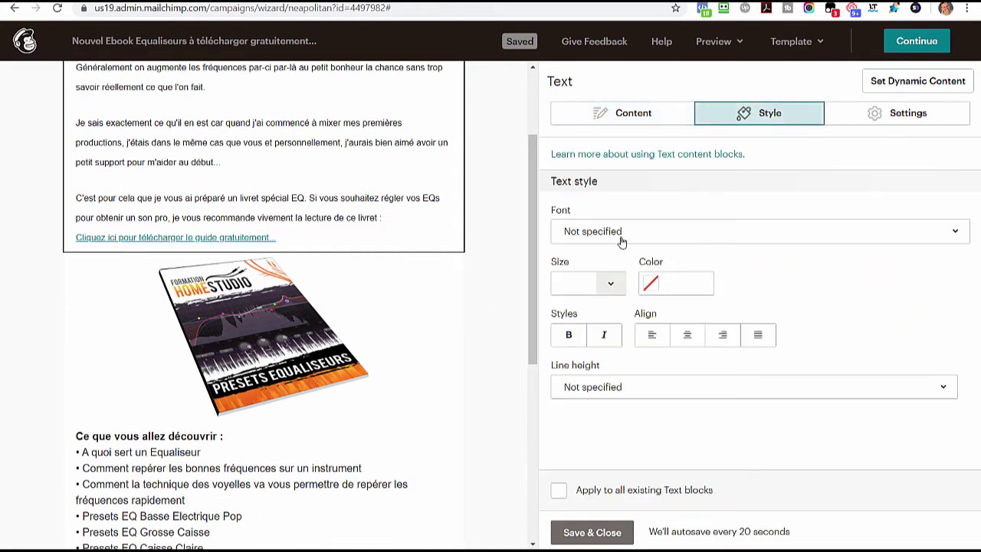
left_click(584, 287)
type("16")
key("Tab")
type("#252525")
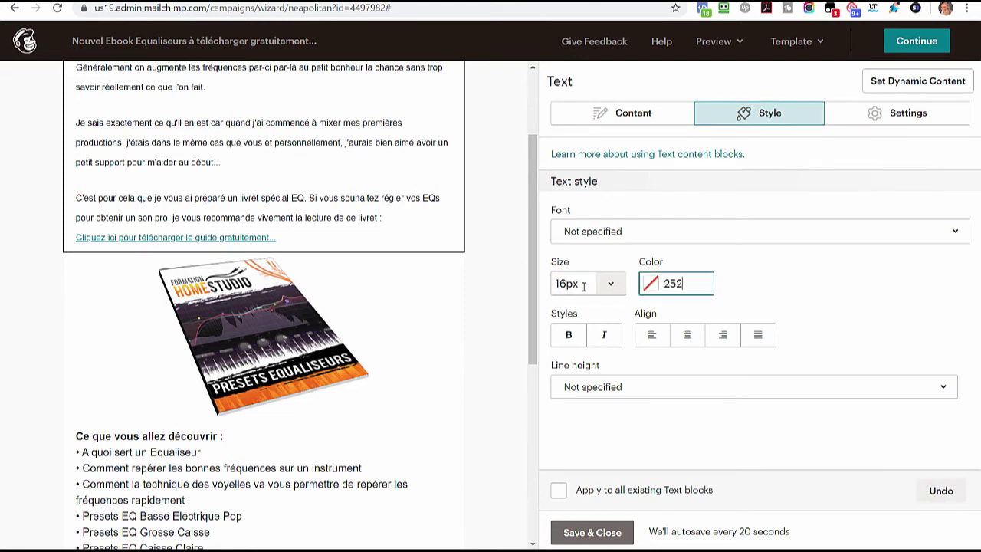
key("Return")
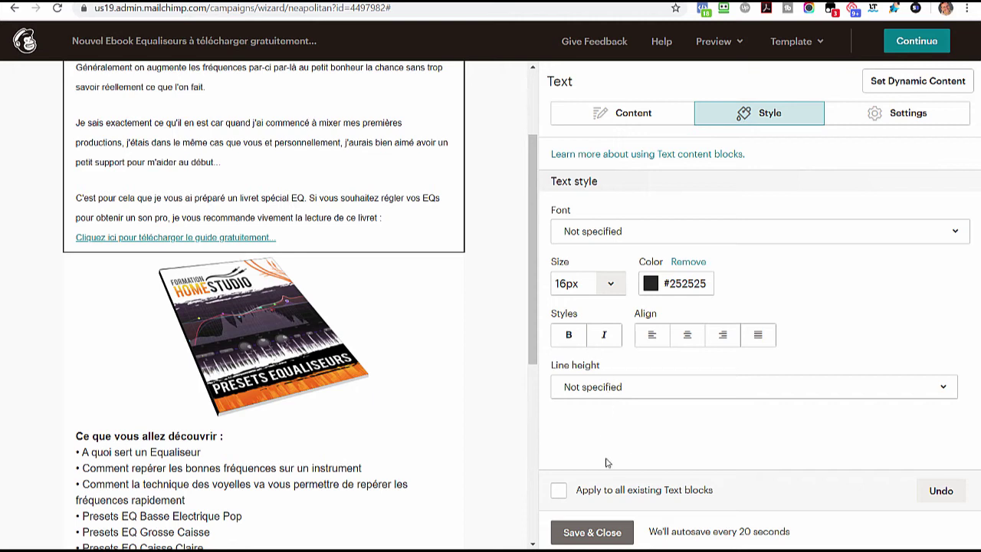
left_click(593, 532)
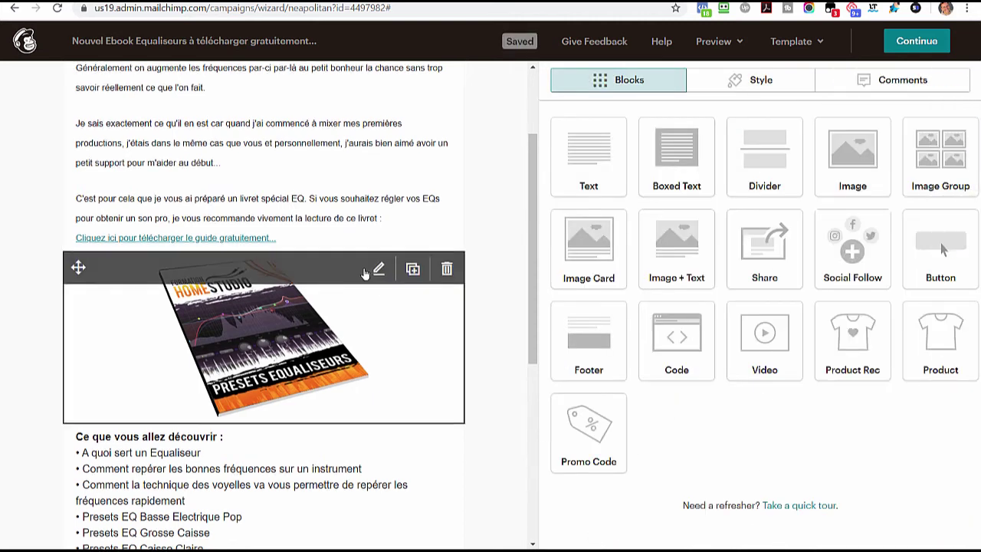
scroll(357, 268, "up", 2)
scroll(368, 265, "down", 1)
scroll(399, 247, "up", 1)
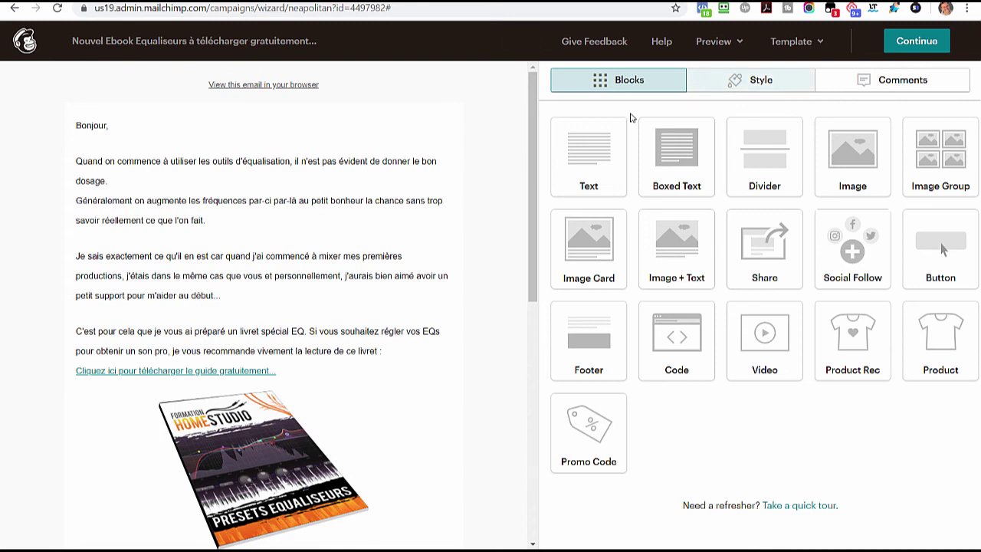
- Clear all formatting from the top text block
left_click(379, 126)
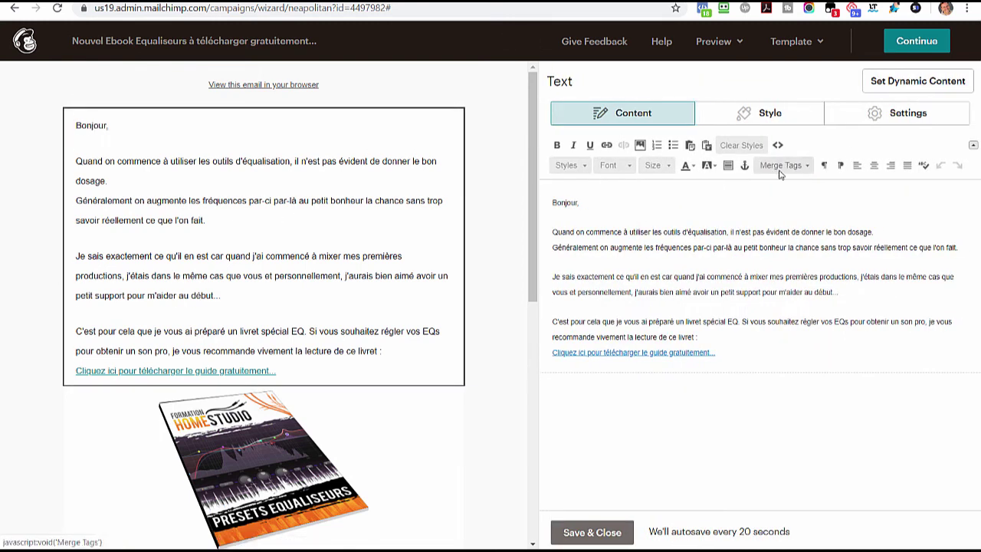
key("ctrl+a")
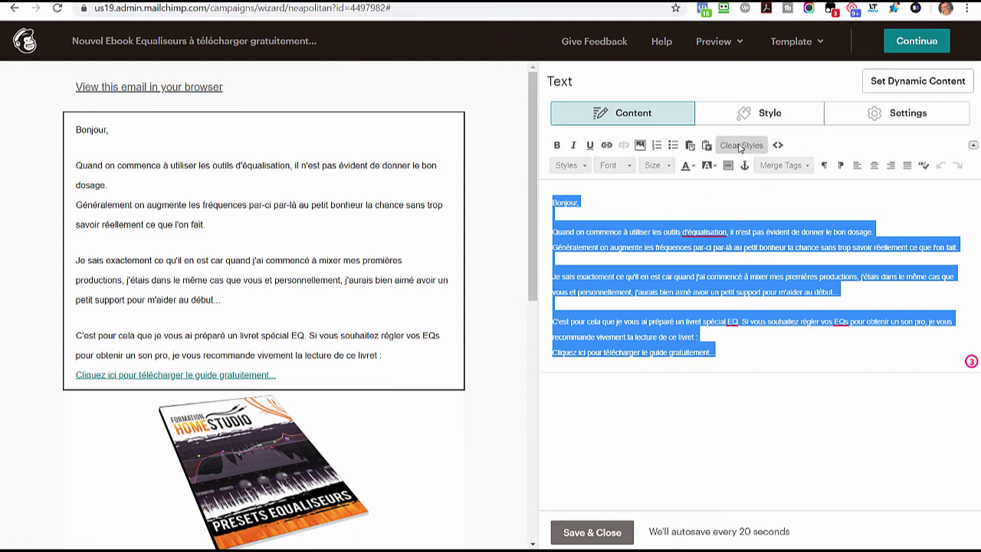
left_click(740, 145)
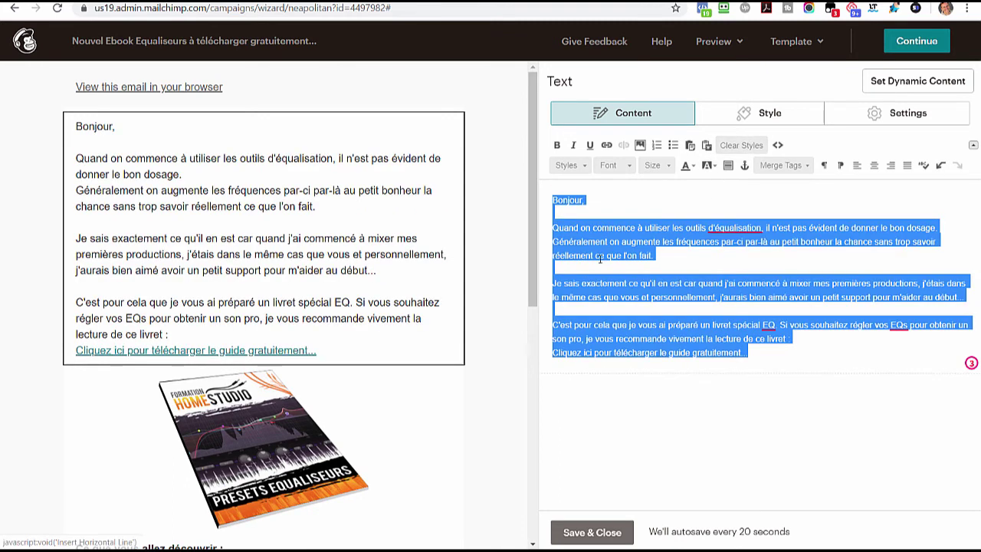
left_click(655, 282)
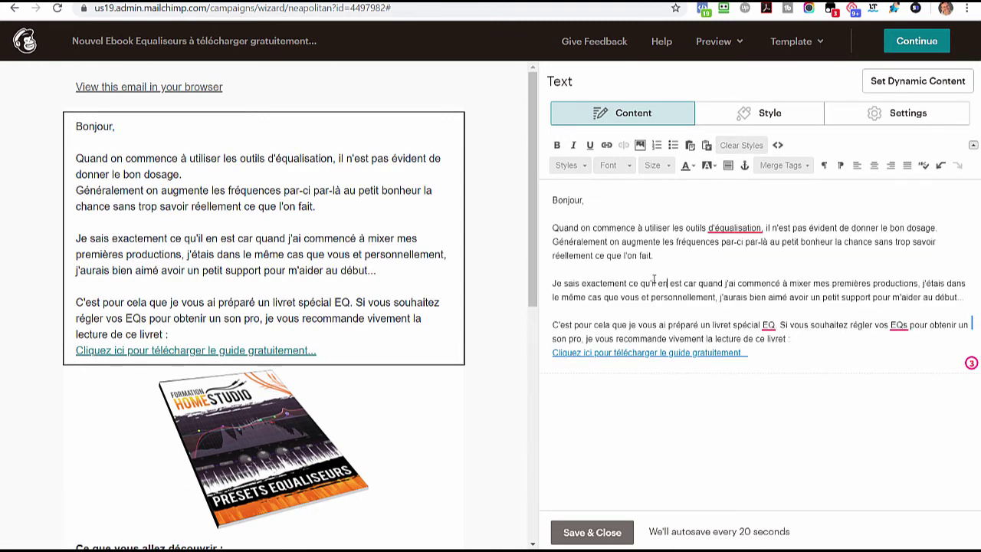
- Clear the list block's formatting, bold 'Ce que vous allez découvrir :', and save it
scroll(306, 330, "down", 4)
left_click(285, 365)
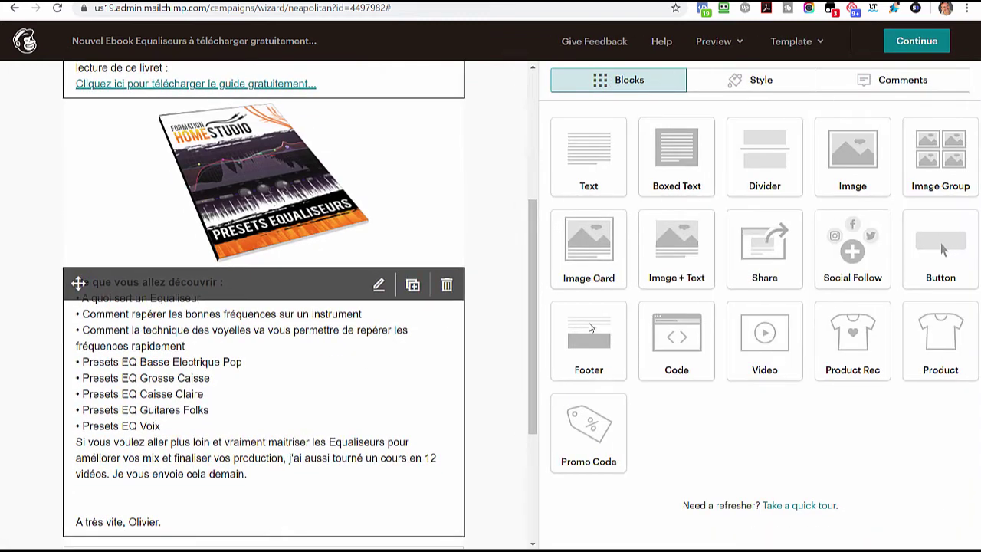
key("ctrl+a")
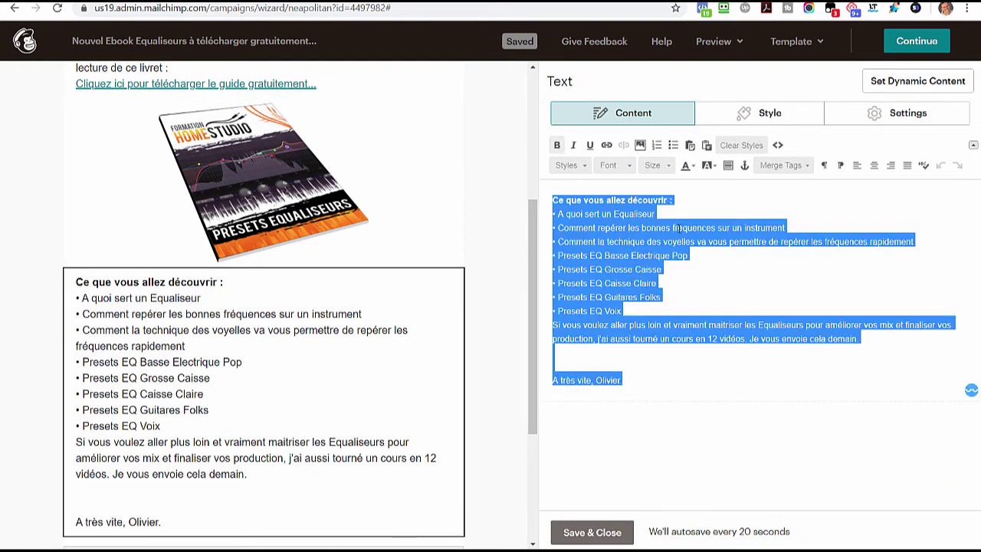
left_click(738, 147)
left_click_drag(664, 200, 552, 201)
left_click(557, 146)
left_click(661, 270)
left_click(592, 532)
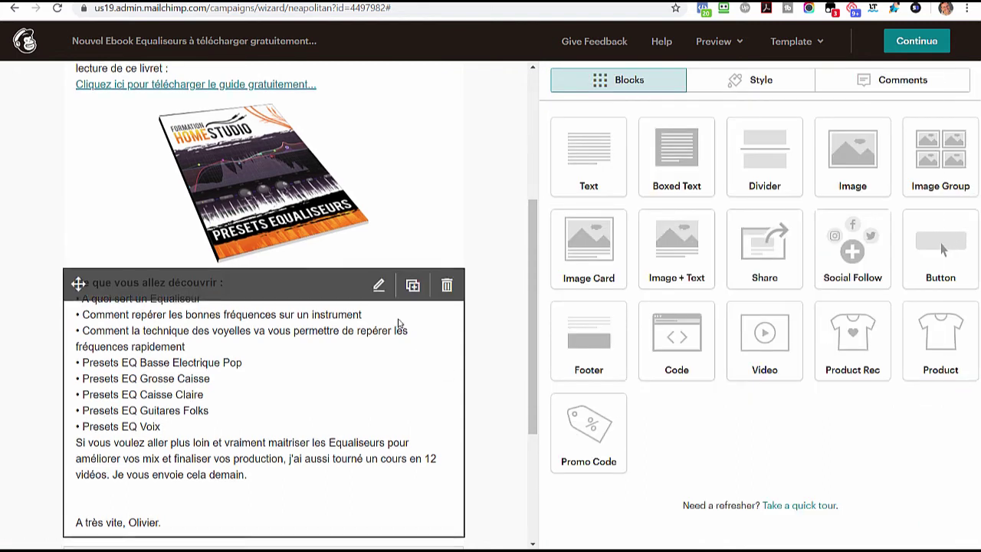
- Re-save the top text block and bring up the Bonjour block's text style settings
scroll(383, 268, "up", 4)
left_click(365, 266)
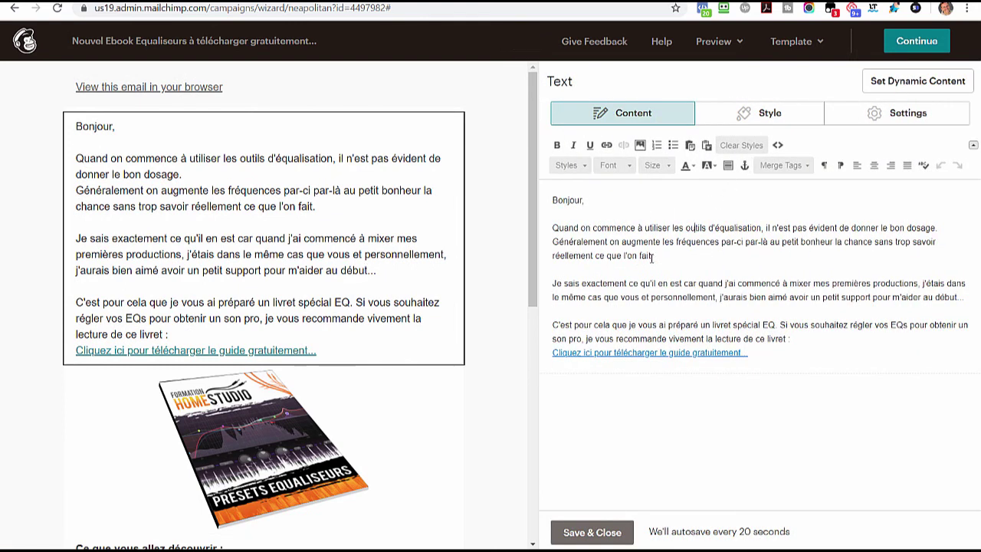
scroll(432, 271, "down", 2)
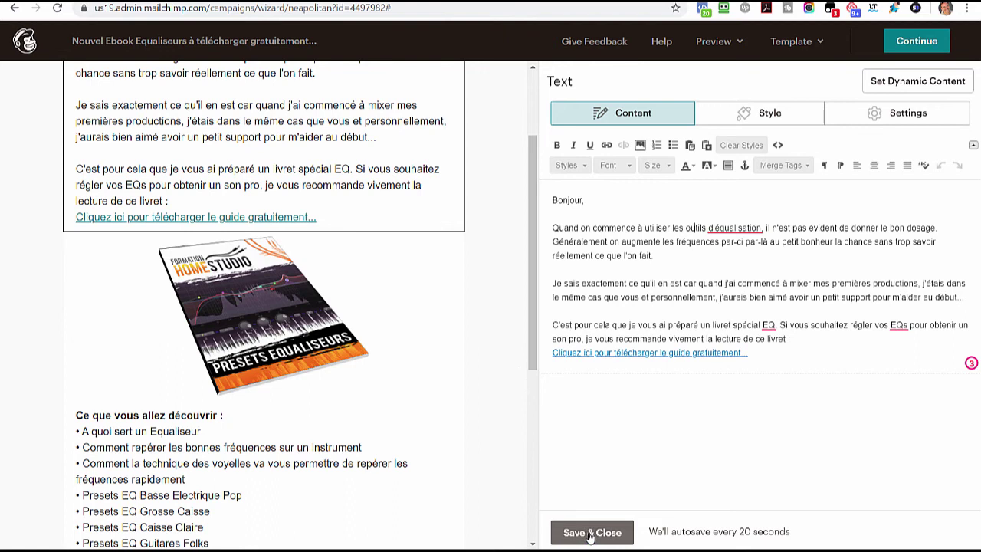
left_click(591, 532)
left_click_drag(528, 294, 534, 236)
left_click(454, 230)
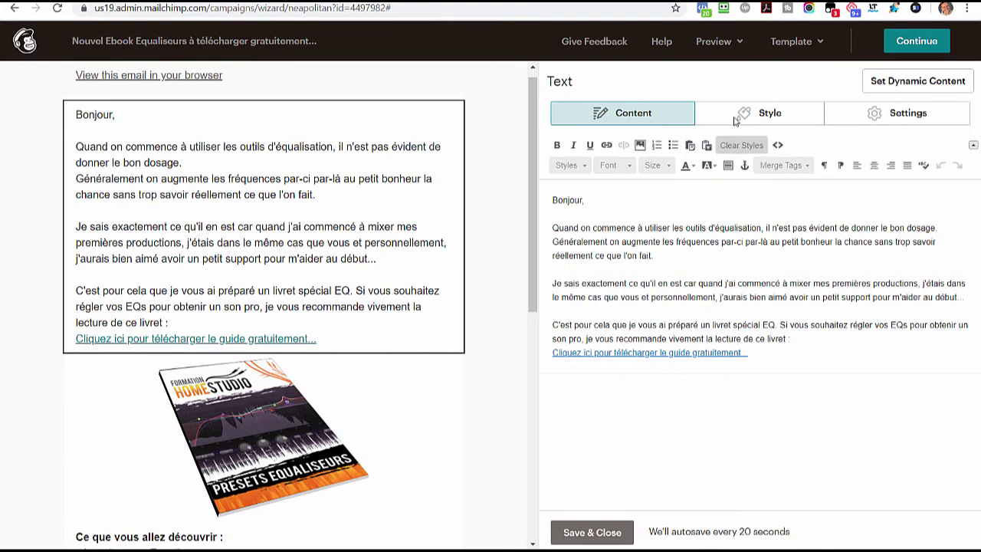
left_click(736, 121)
- Apply the left-aligned Bonjour text style to all existing text blocks and save
left_click(559, 489)
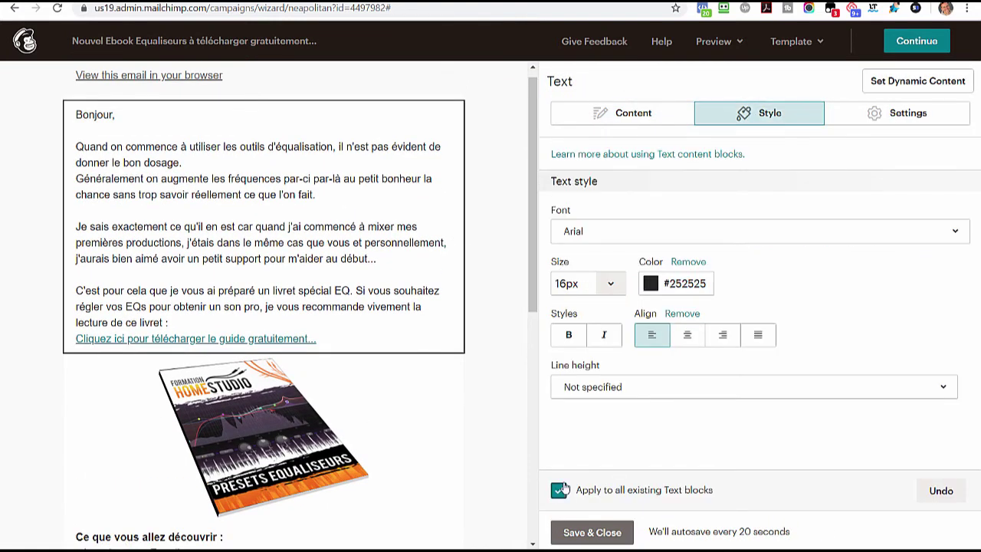
left_click(673, 340)
left_click(658, 339)
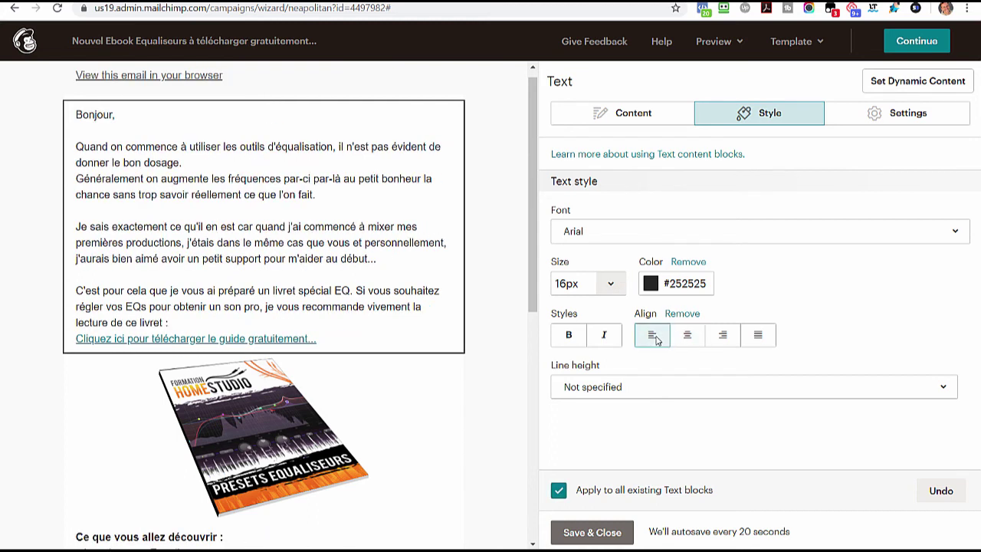
left_click(592, 532)
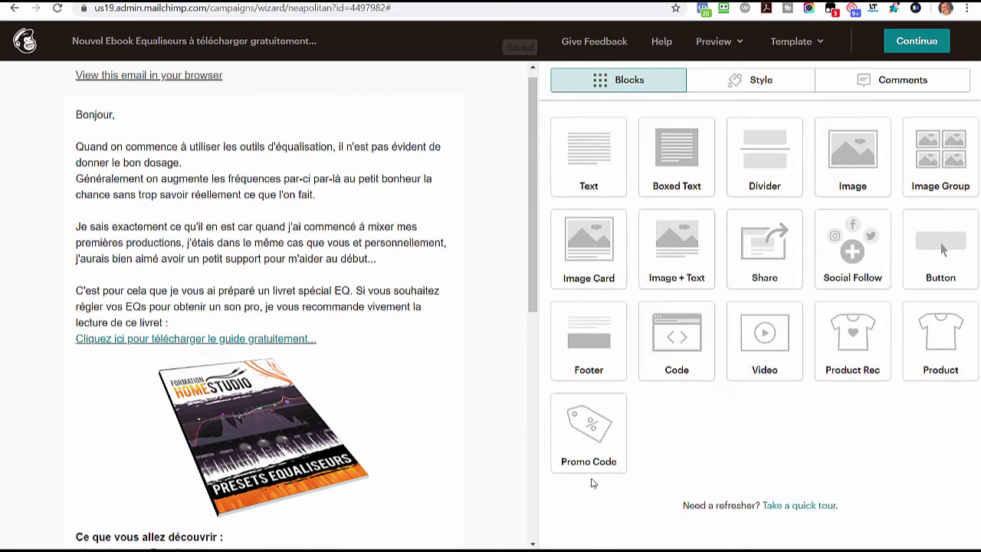
left_click_drag(534, 305, 534, 285)
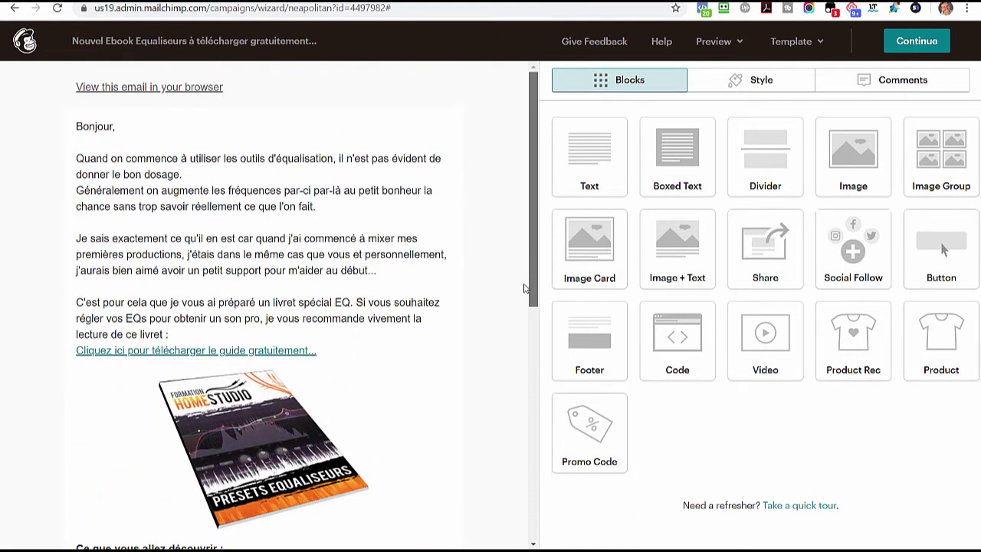
- Continue to the campaign checklist and cancel the Add Recipients no-contacts prompt
left_click(909, 52)
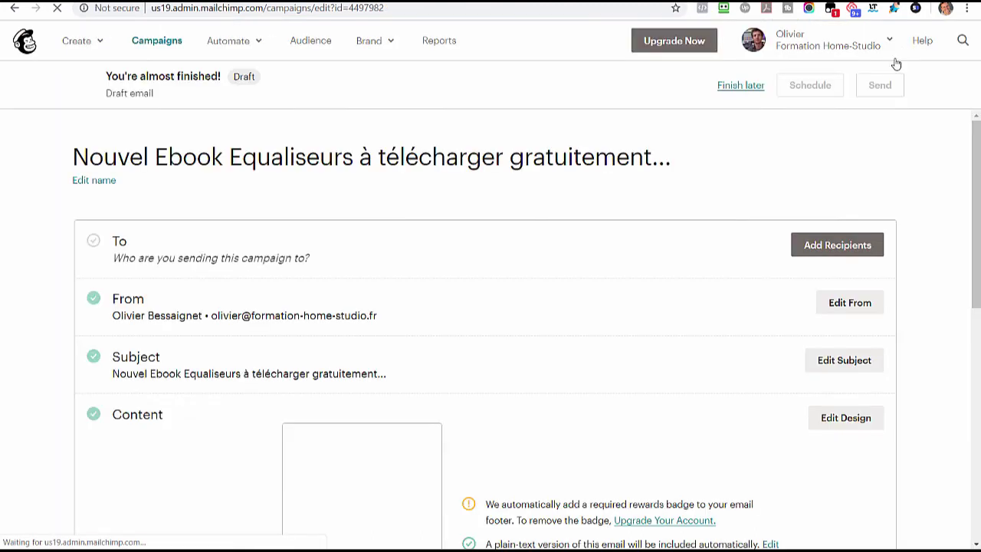
left_click(834, 247)
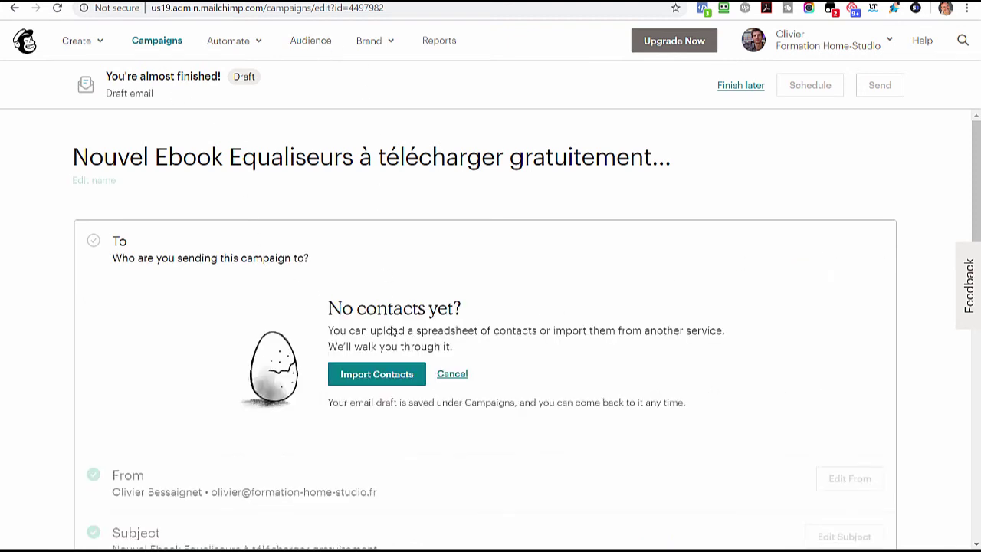
left_click(452, 374)
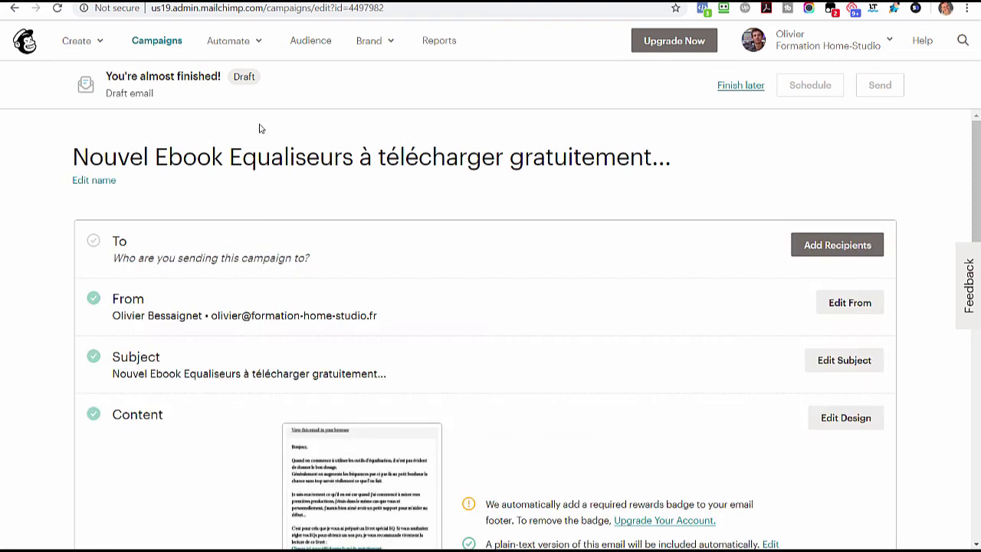
scroll(370, 310, "down", 12)
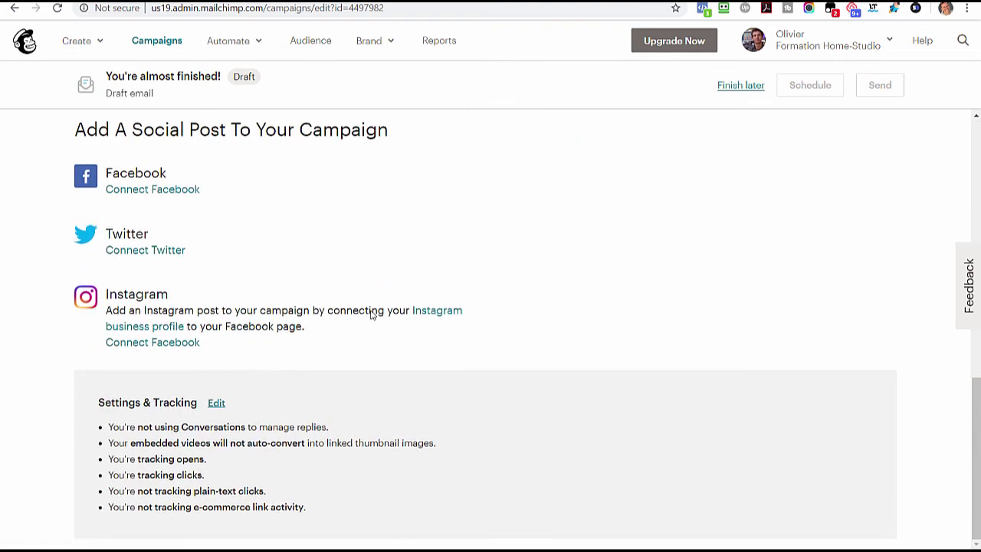
left_click(212, 411)
scroll(330, 399, "down", 3)
scroll(322, 375, "down", 1)
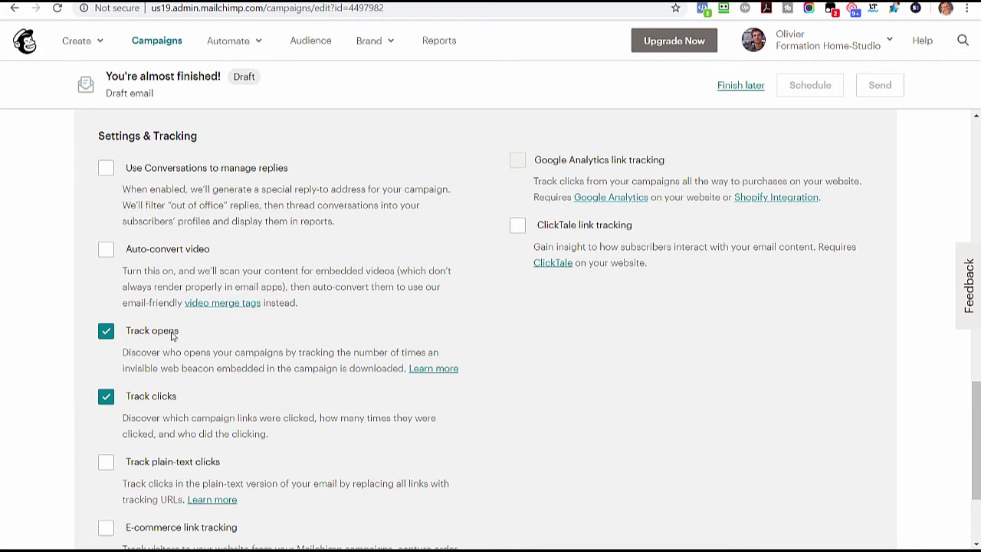
scroll(220, 344, "down", 2)
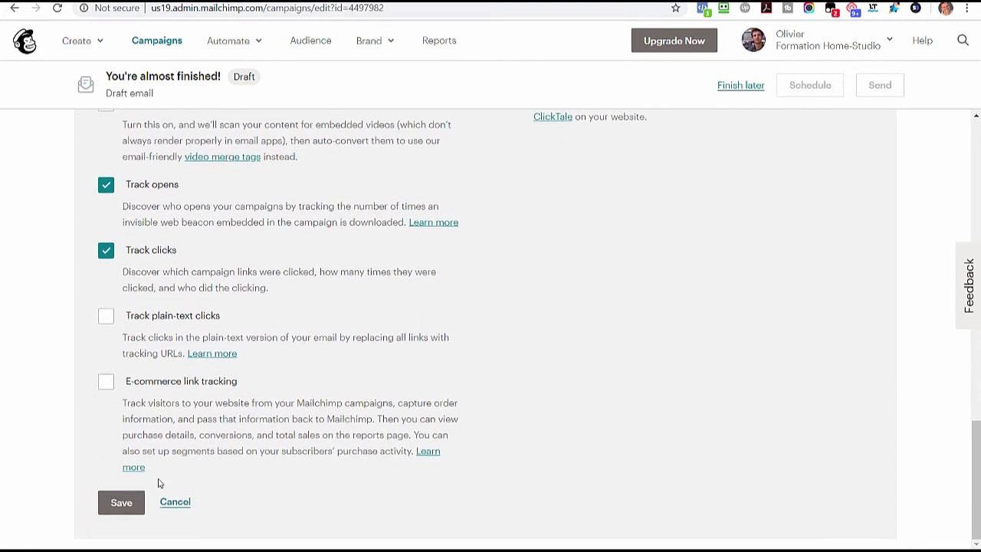
left_click(122, 503)
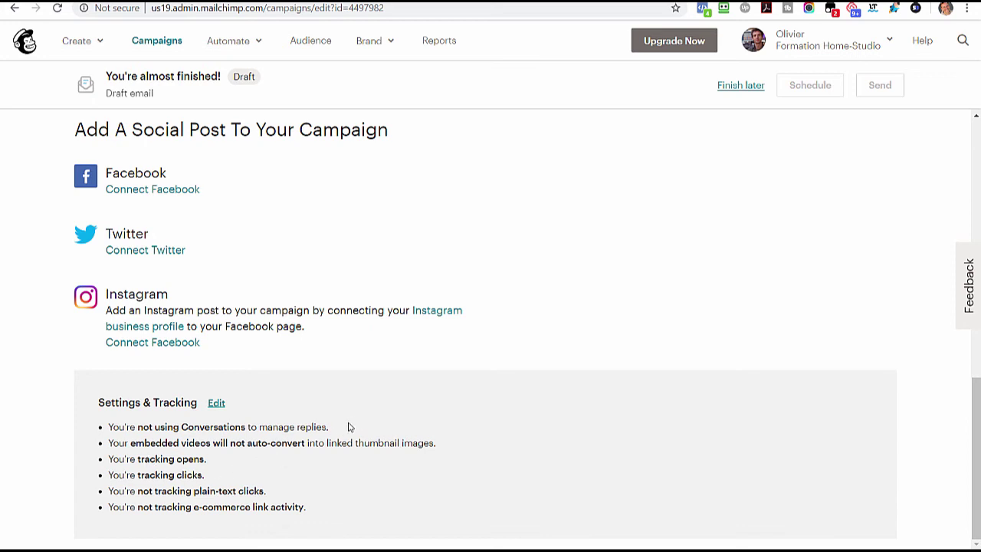
scroll(349, 428, "up", 5)
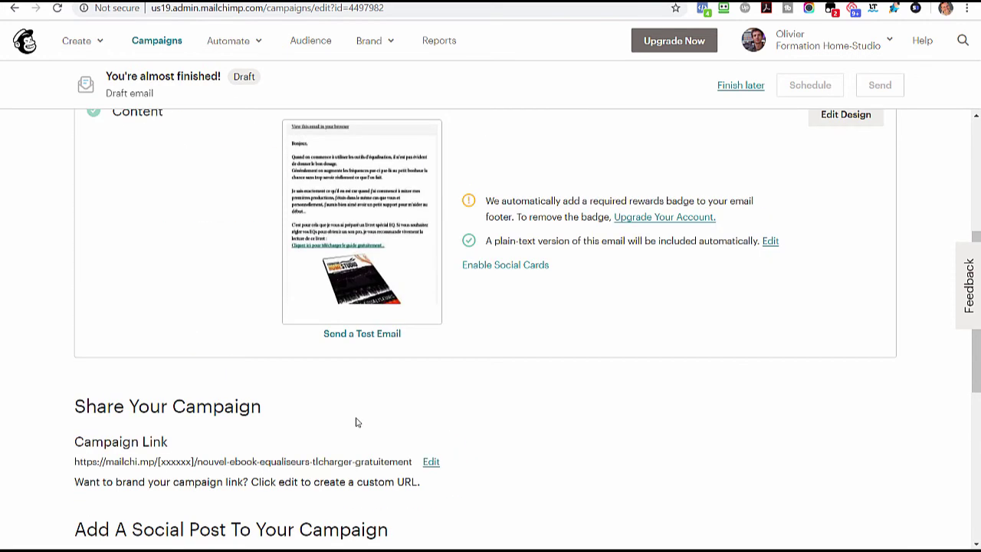
- Choose Import Contacts from the campaign's Add Recipients option
scroll(355, 422, "up", 4)
scroll(355, 422, "down", 3)
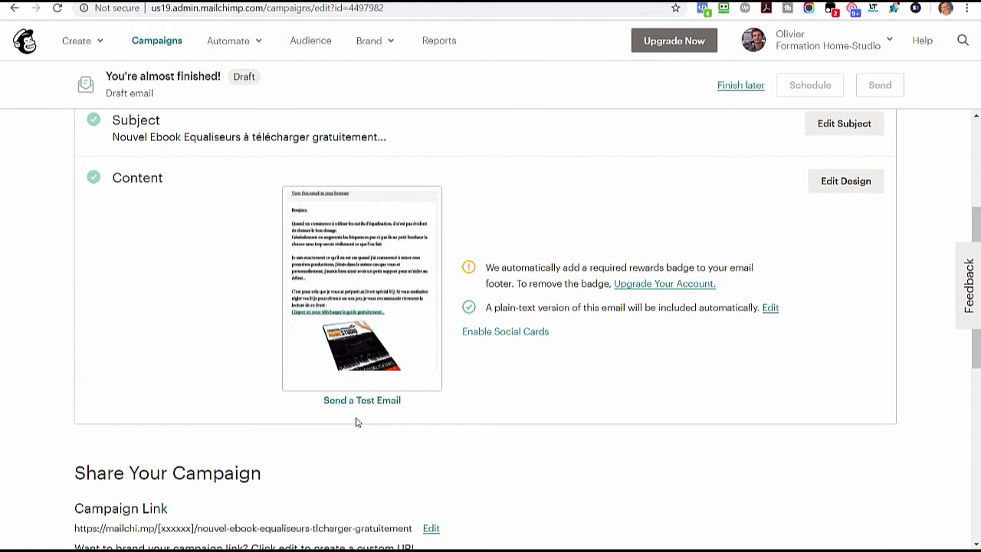
scroll(356, 422, "down", 1)
scroll(356, 422, "up", 4)
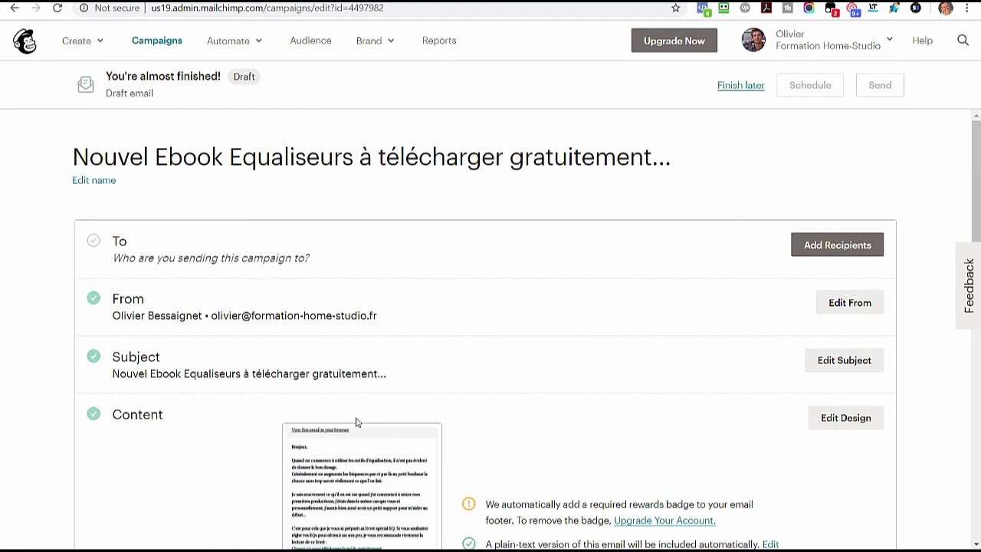
left_click(837, 248)
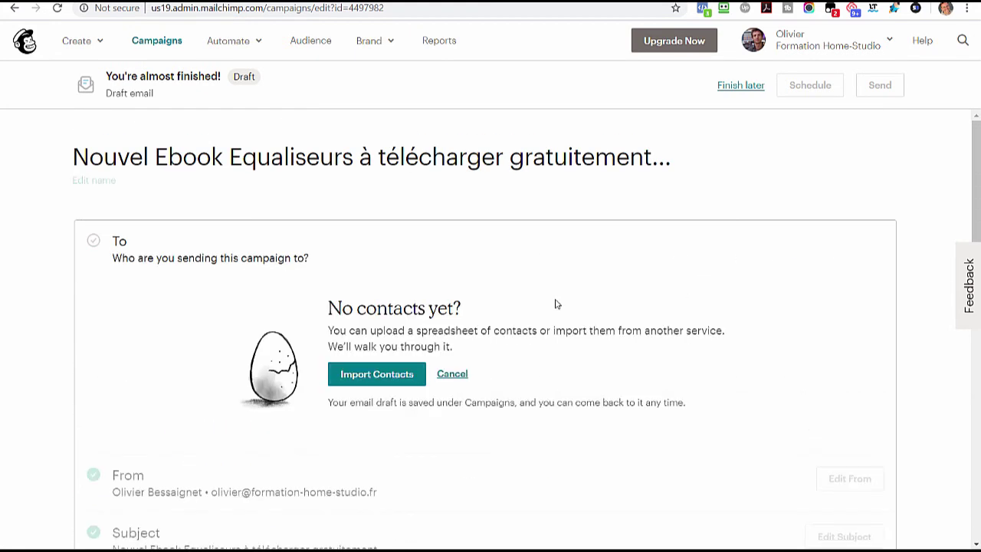
left_click(390, 383)
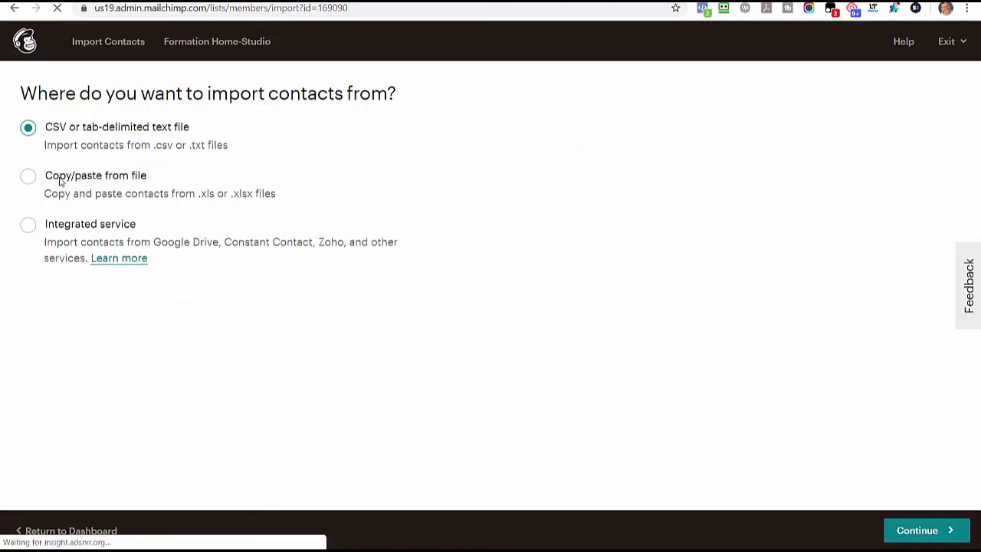
- Use copy-and-paste import to paste the two contact e-mail addresses and accept the billing notice
left_click(58, 179)
left_click(929, 531)
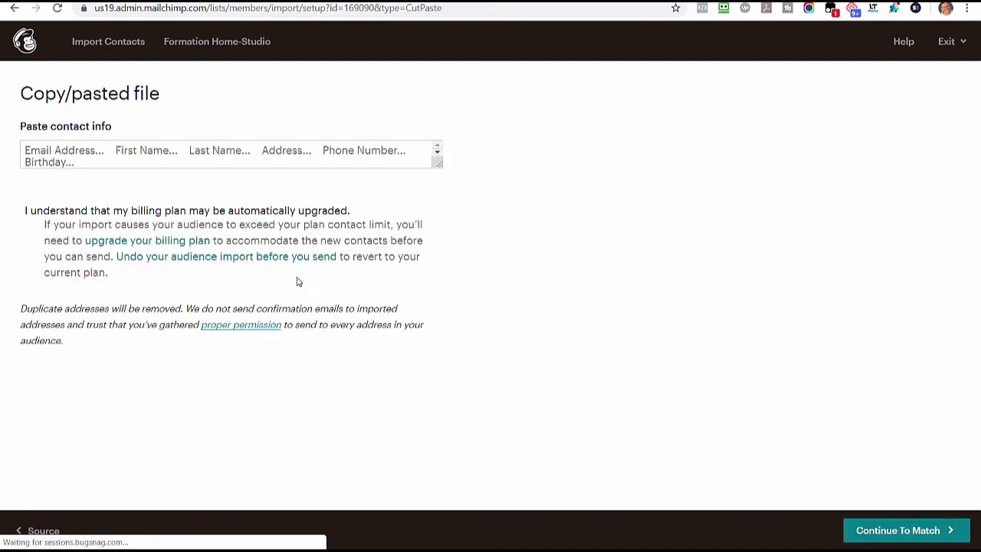
left_click(112, 179)
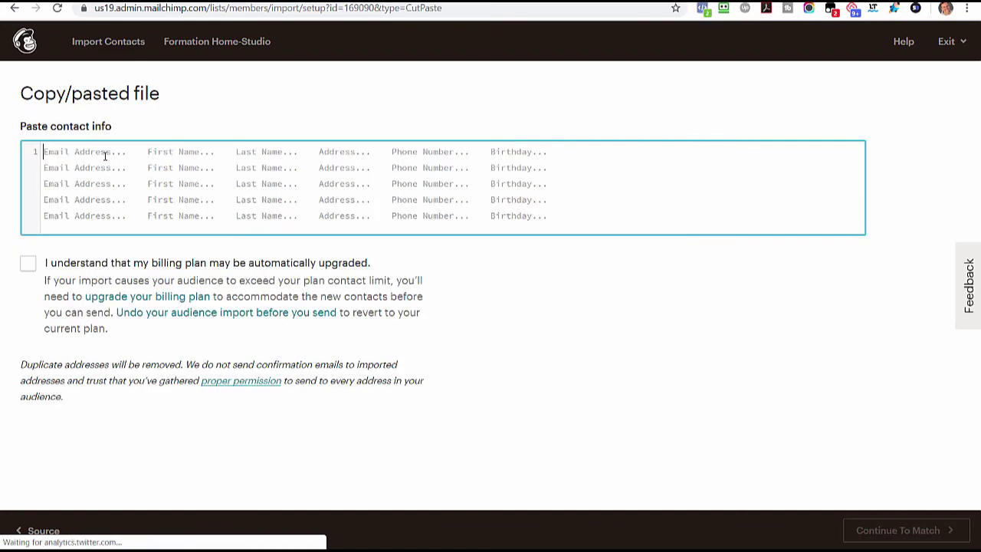
key("ctrl+v")
left_click(32, 267)
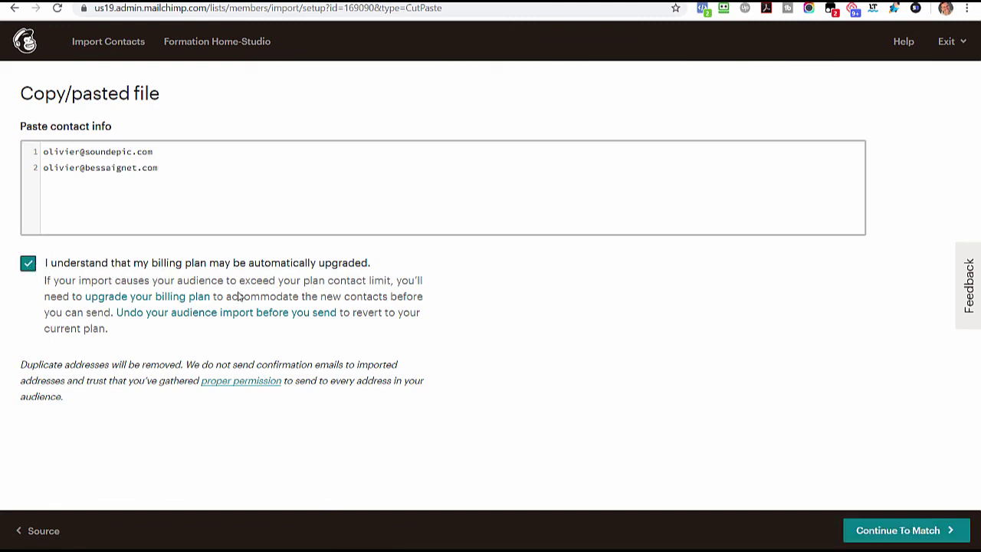
left_click(906, 529)
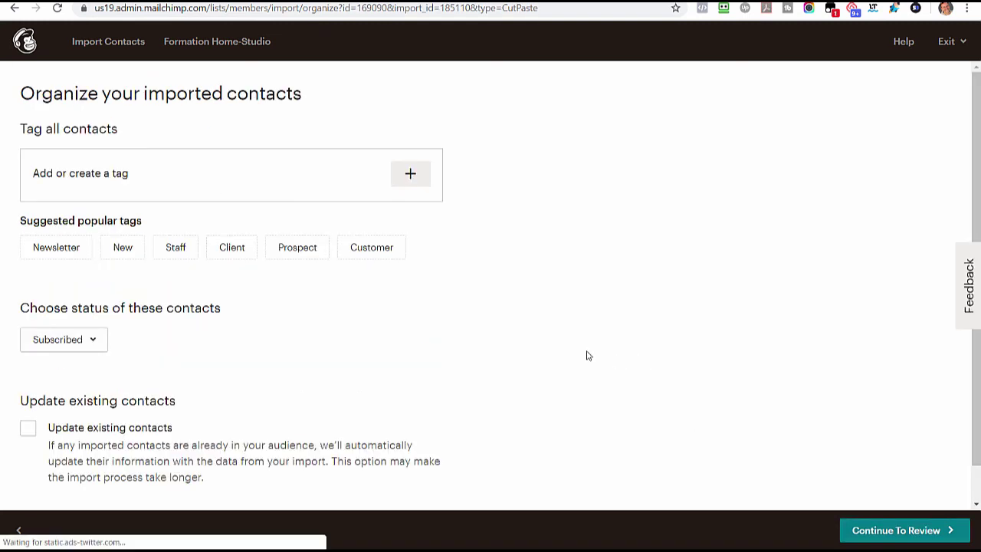
- Keep the contacts' status as Subscribed and continue to the review summary
scroll(193, 299, "down", 1)
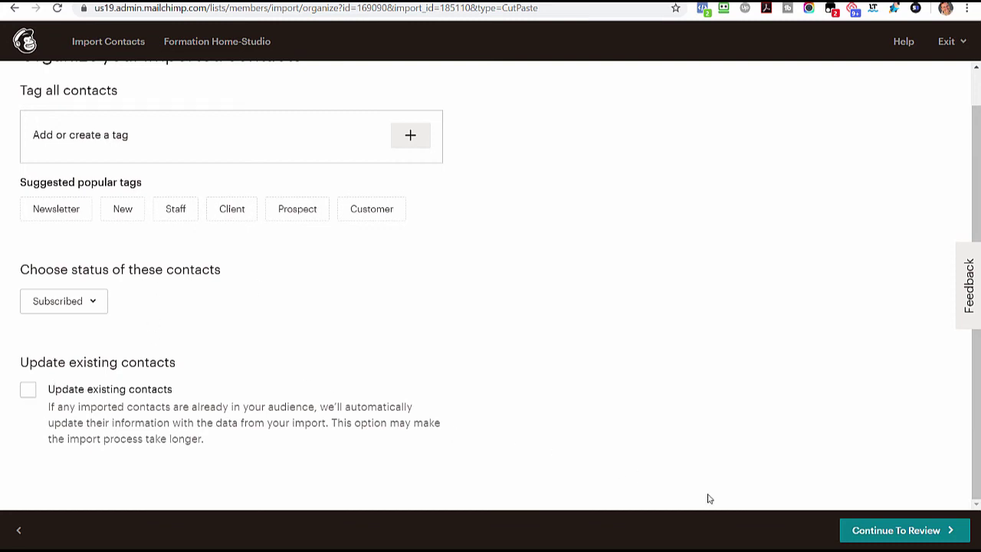
left_click(64, 308)
left_click(277, 292)
left_click(894, 530)
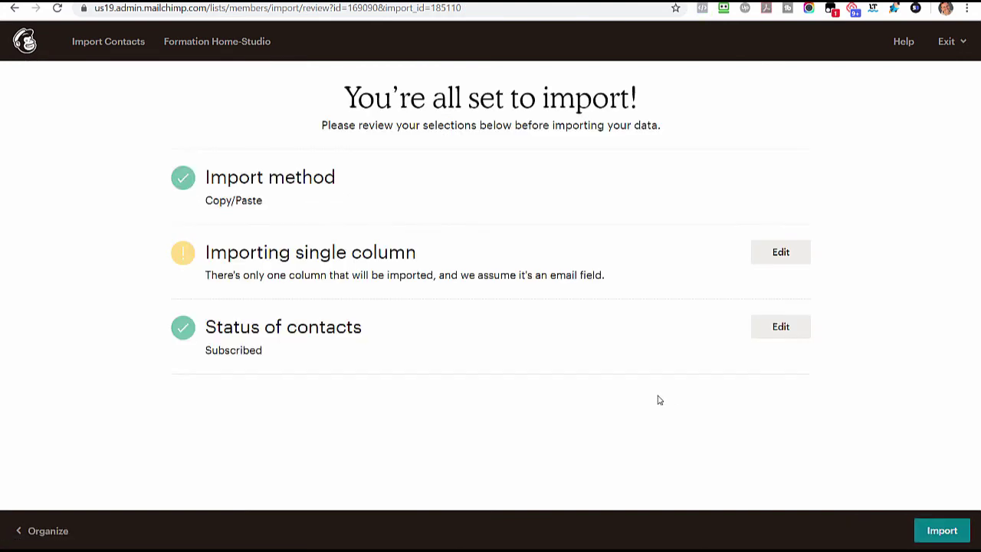
- Import the two reviewed contacts into the audience
left_click(949, 537)
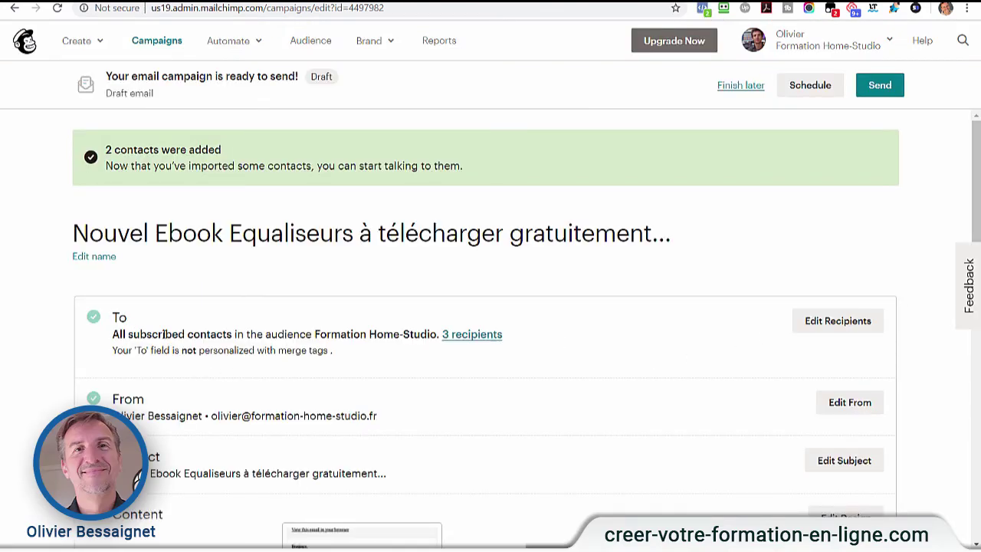
- Send the campaign to All subscribers in the Formation Home-Studio audience and save the recipients
left_click_drag(316, 335, 431, 334)
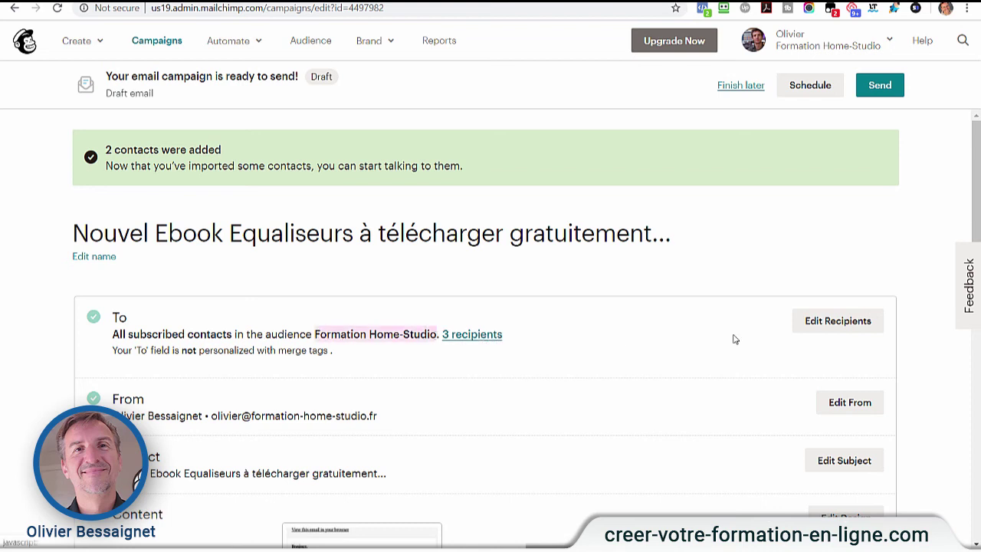
left_click(823, 328)
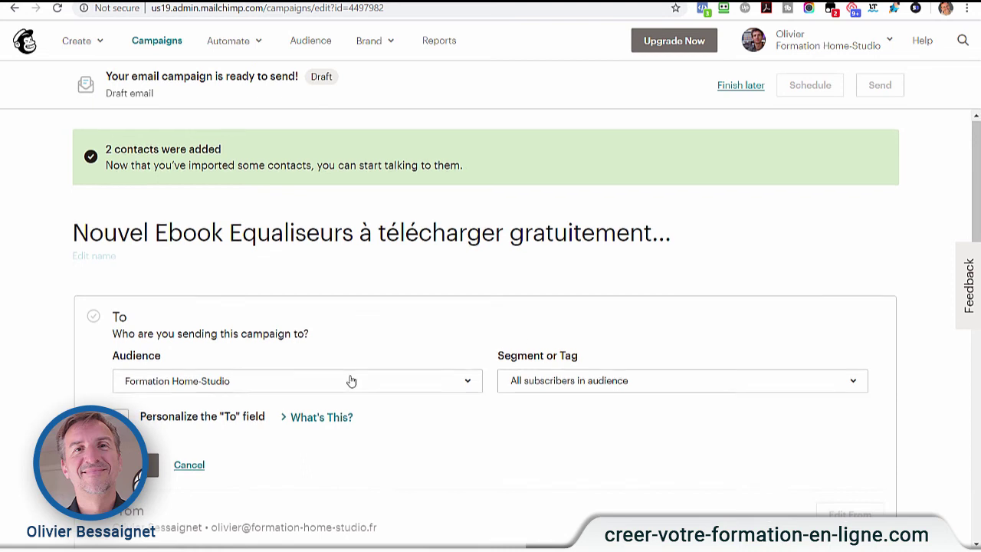
scroll(348, 379, "down", 1)
left_click(335, 322)
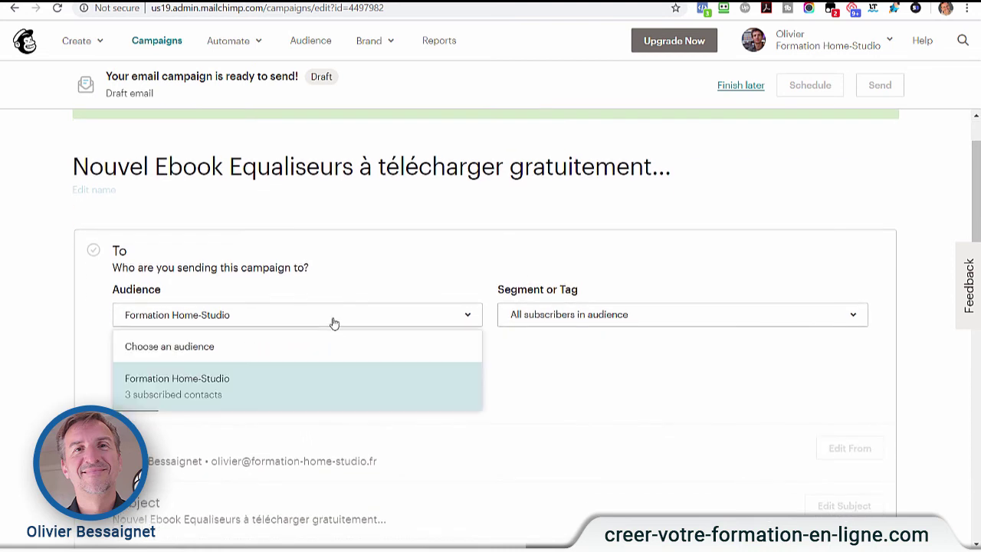
left_click(204, 386)
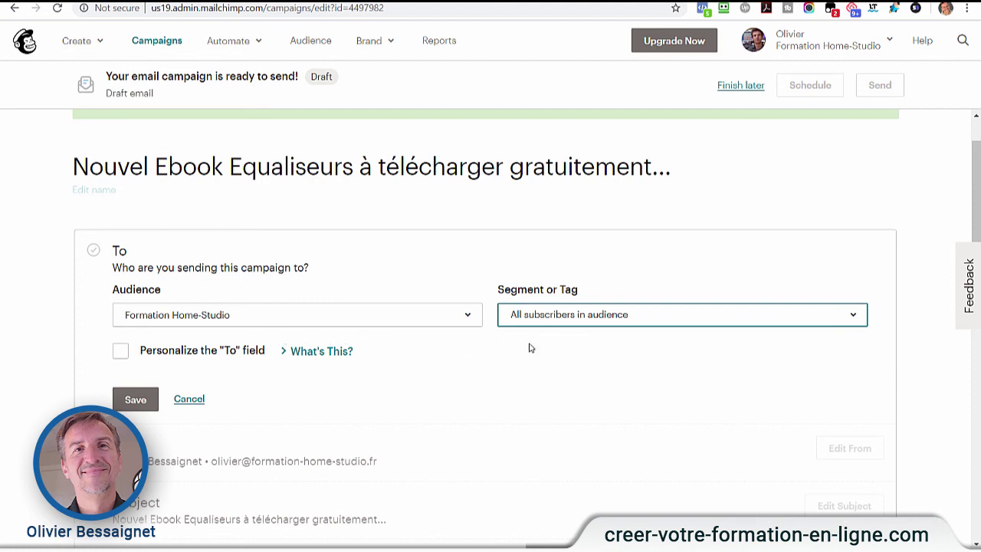
left_click(556, 321)
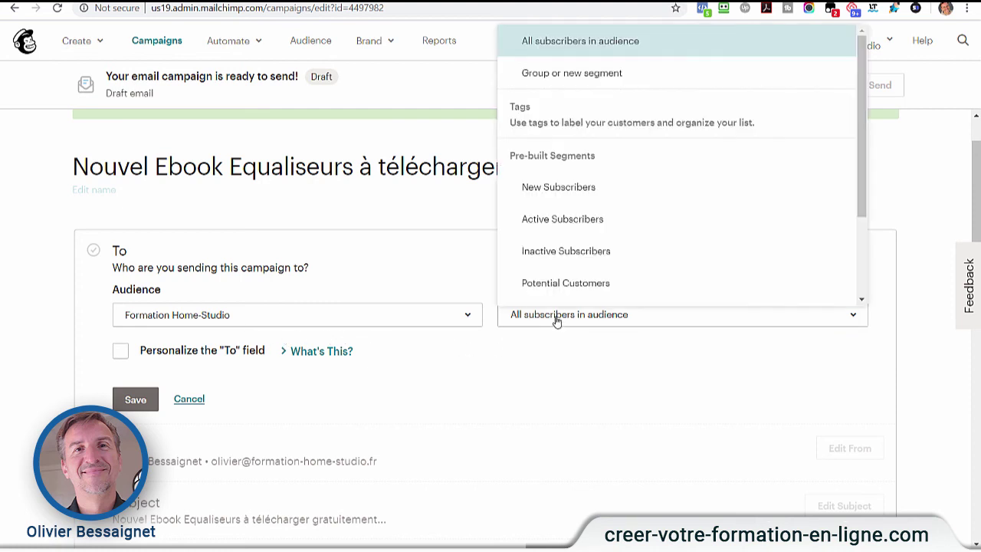
left_click(555, 320)
left_click(564, 315)
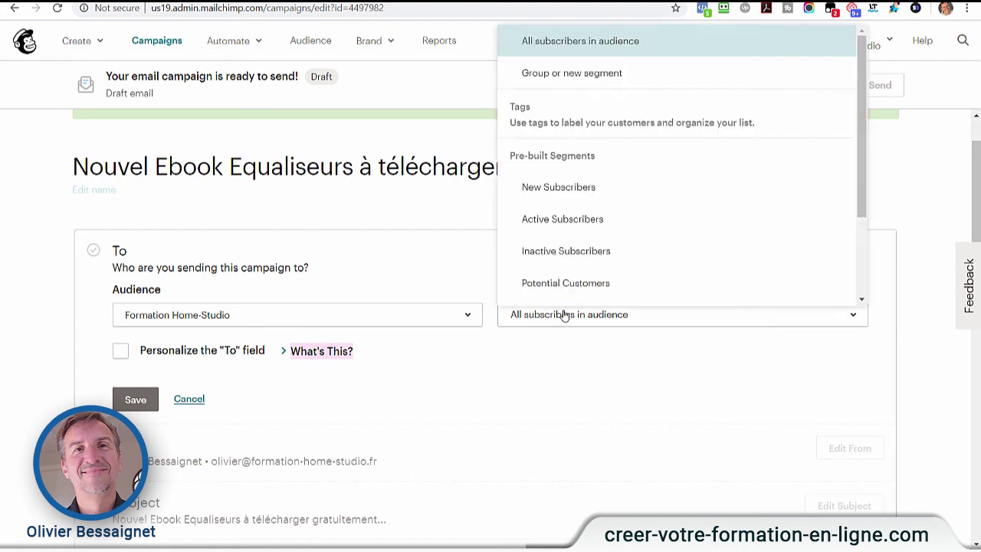
left_click(588, 54)
left_click(138, 404)
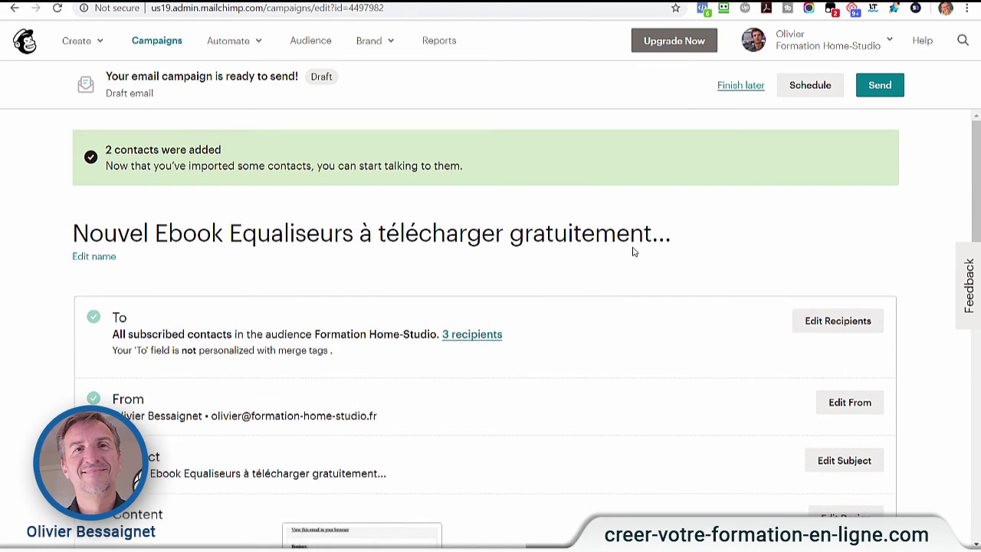
left_click(812, 87)
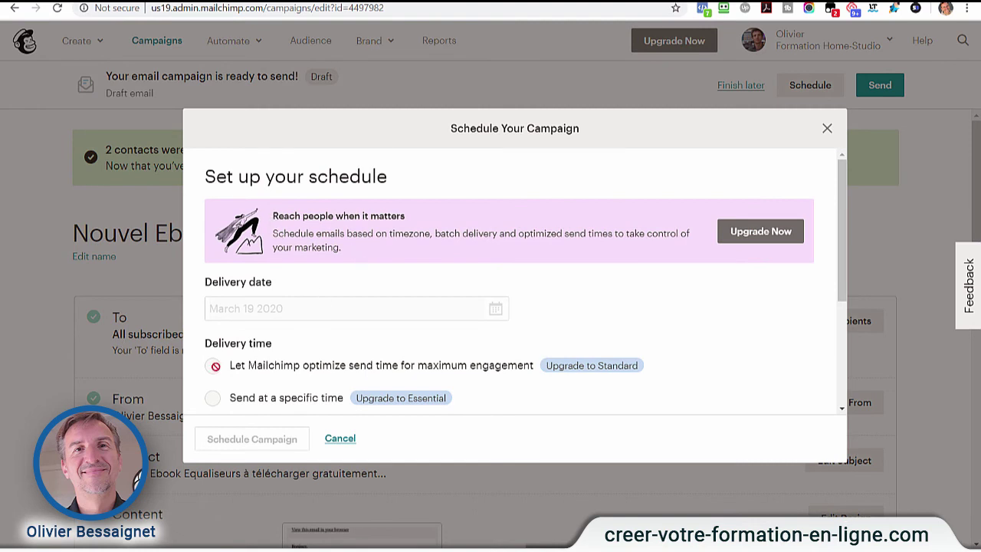
scroll(276, 374, "down", 3)
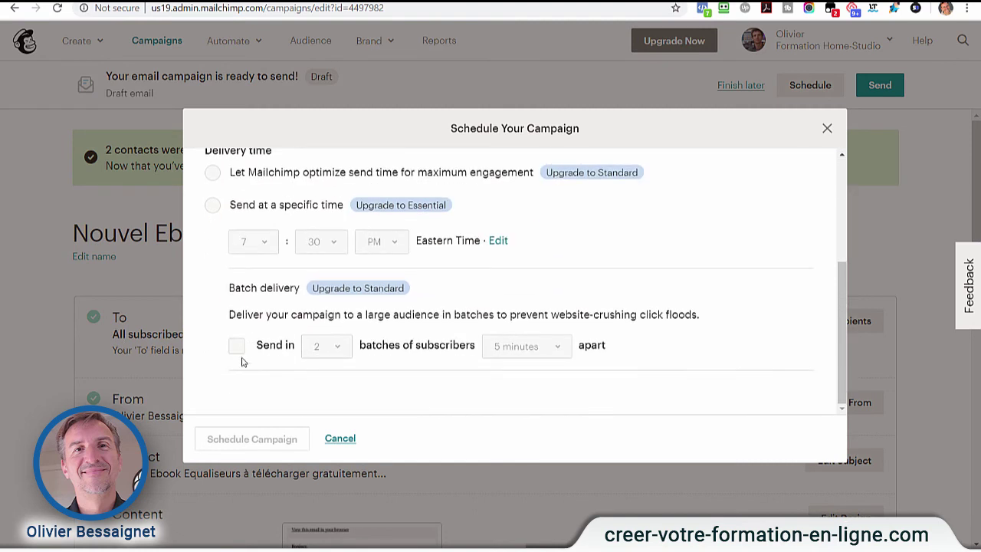
scroll(220, 329, "up", 3)
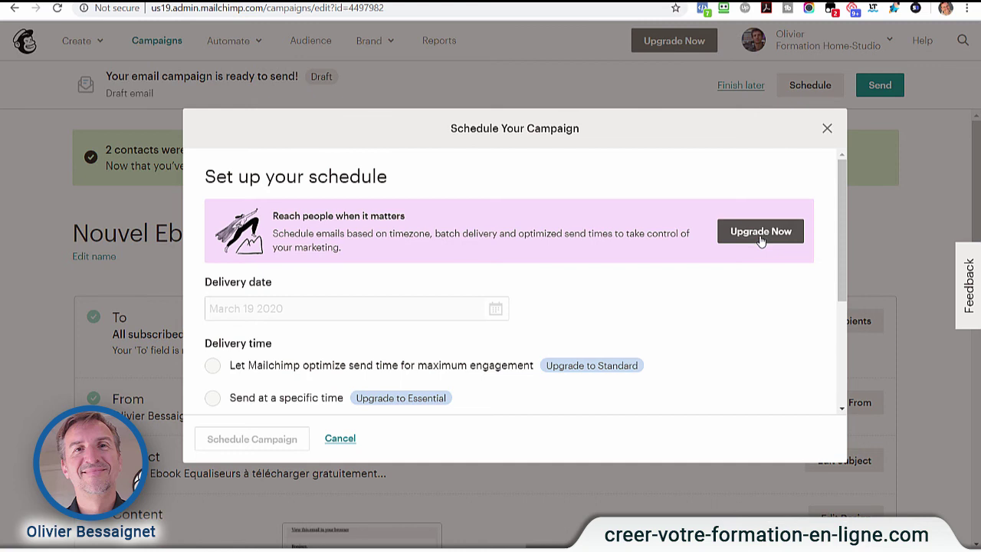
scroll(610, 293, "down", 1)
scroll(609, 293, "down", 1)
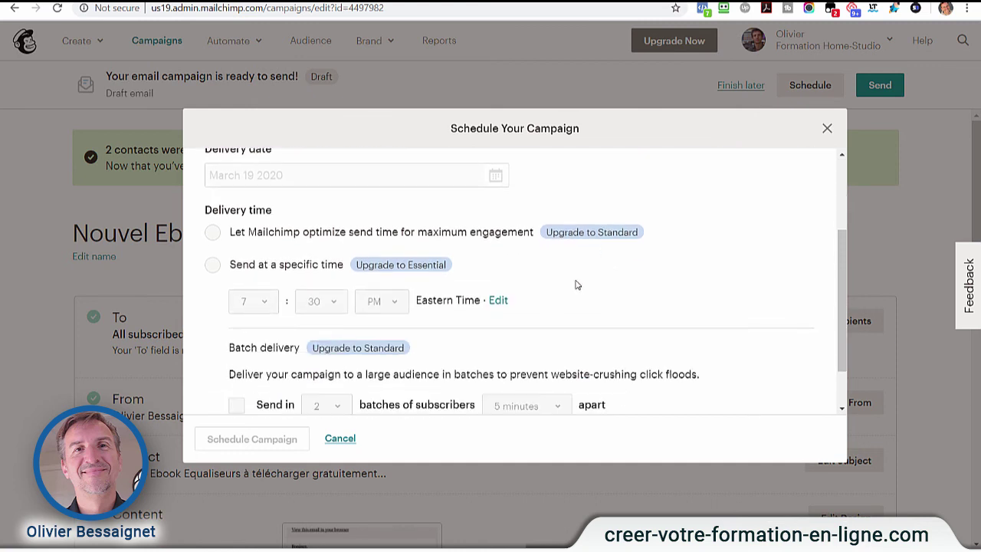
scroll(493, 329, "up", 2)
scroll(471, 329, "down", 3)
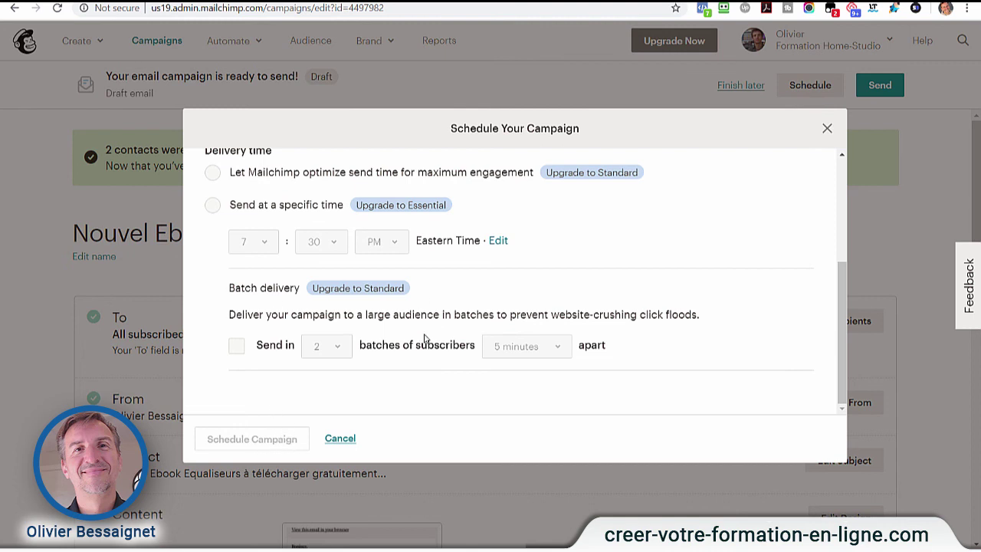
left_click(341, 439)
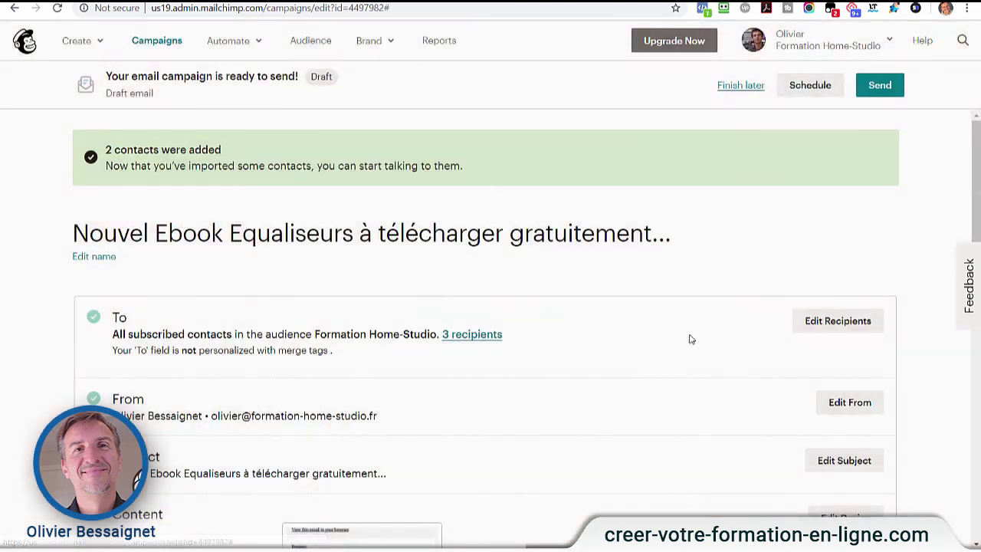
- Send the ebook campaign now to the 3 Formation Home-Studio subscribers
left_click(880, 87)
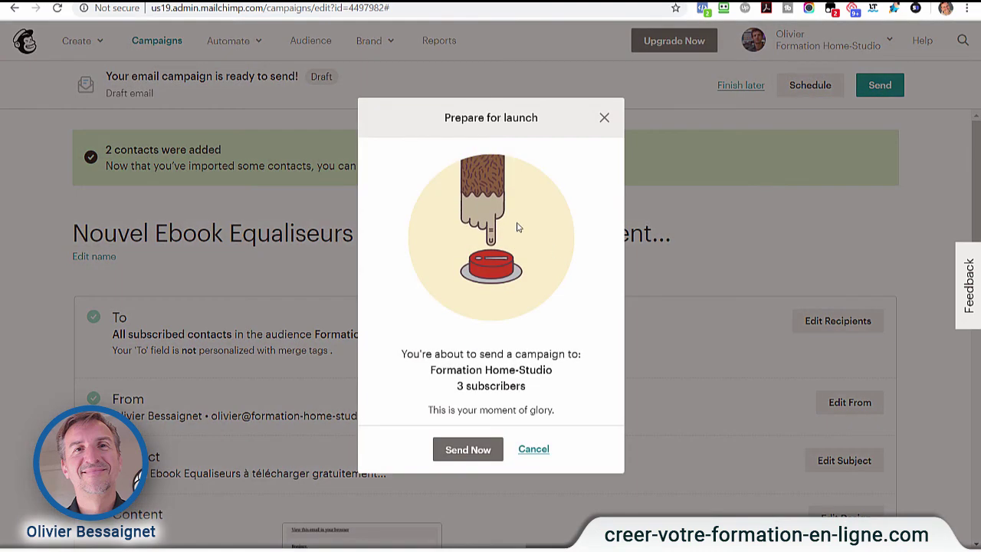
left_click(466, 452)
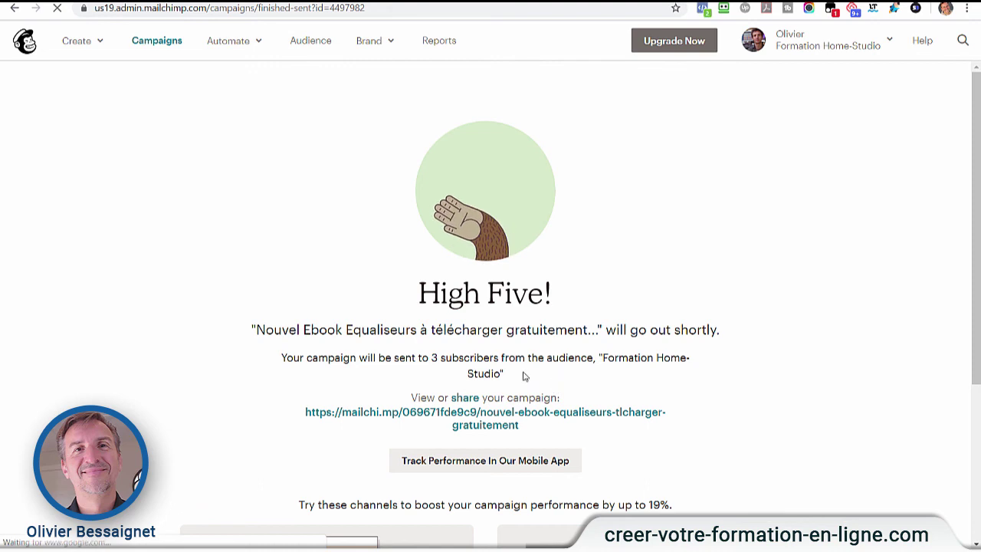
- Scroll through the High Five! confirmation page showing the campaign's shareable link
scroll(692, 406, "down", 3)
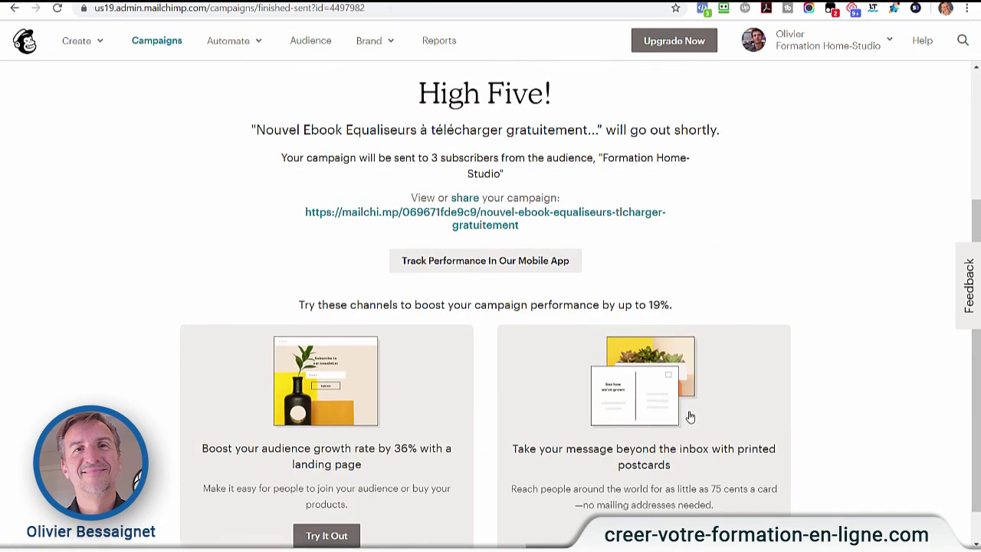
scroll(690, 416, "up", 2)
scroll(690, 417, "up", 1)
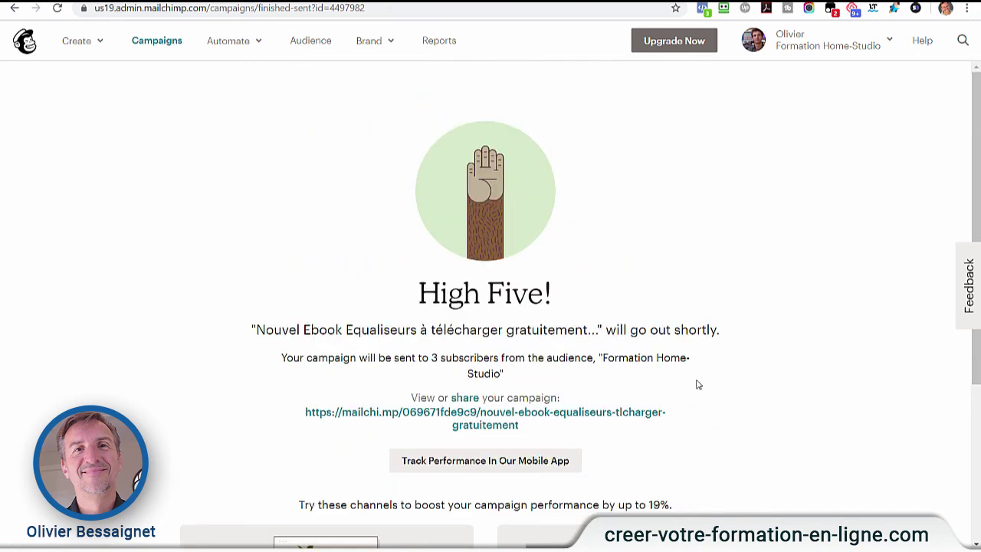
scroll(736, 361, "down", 3)
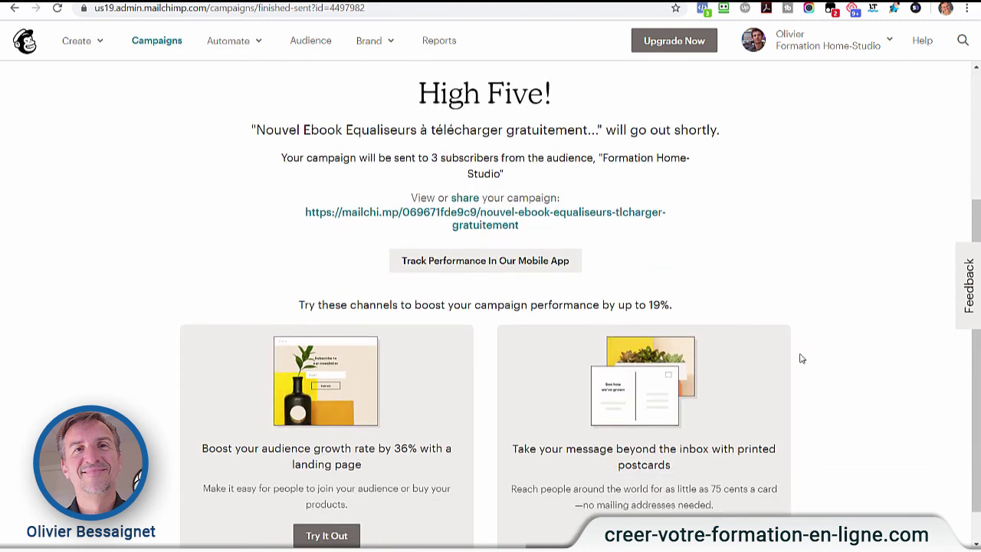
scroll(805, 356, "up", 3)
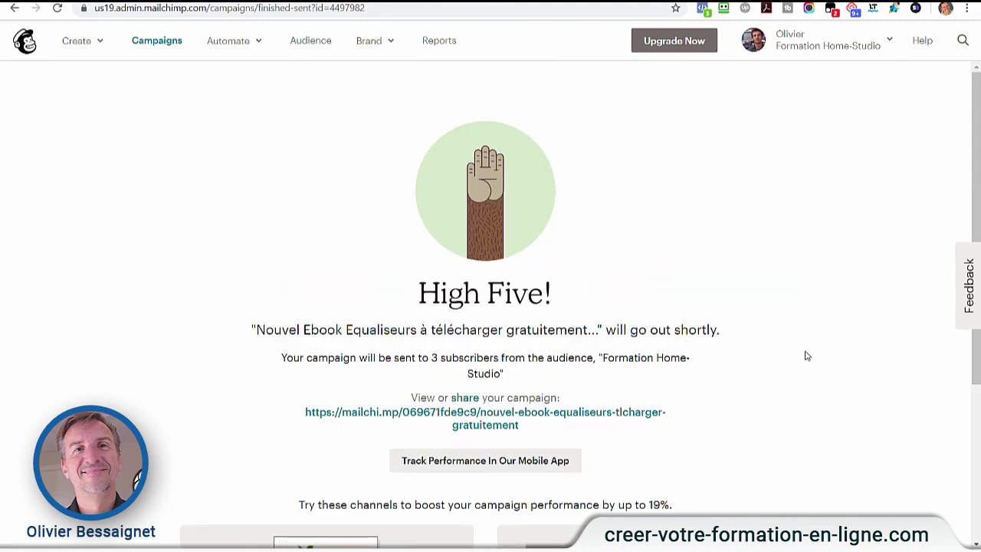